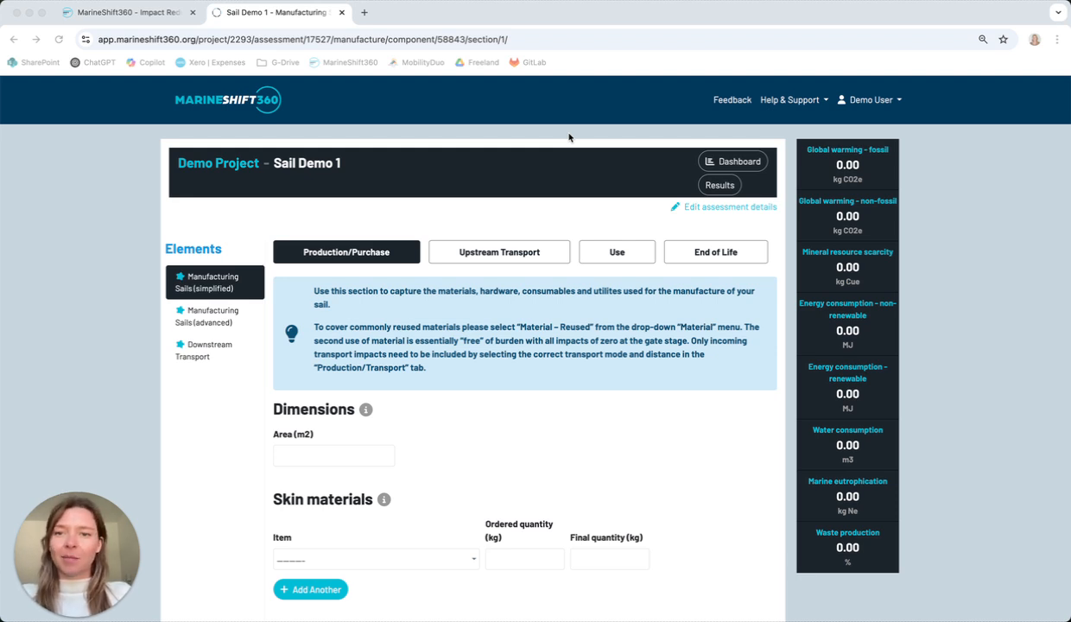
- In the simplified sail manufacturing element, set the sail area to 180 m2 under Dimensions
click(226, 282)
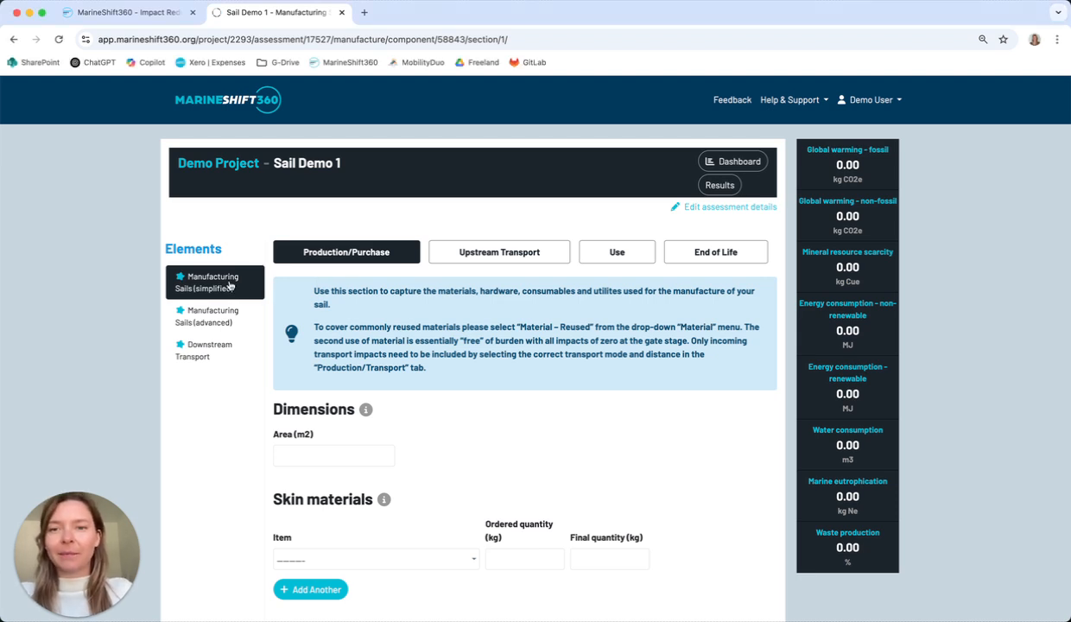
scroll(495, 423, down, 2)
scroll(495, 422, down, 1)
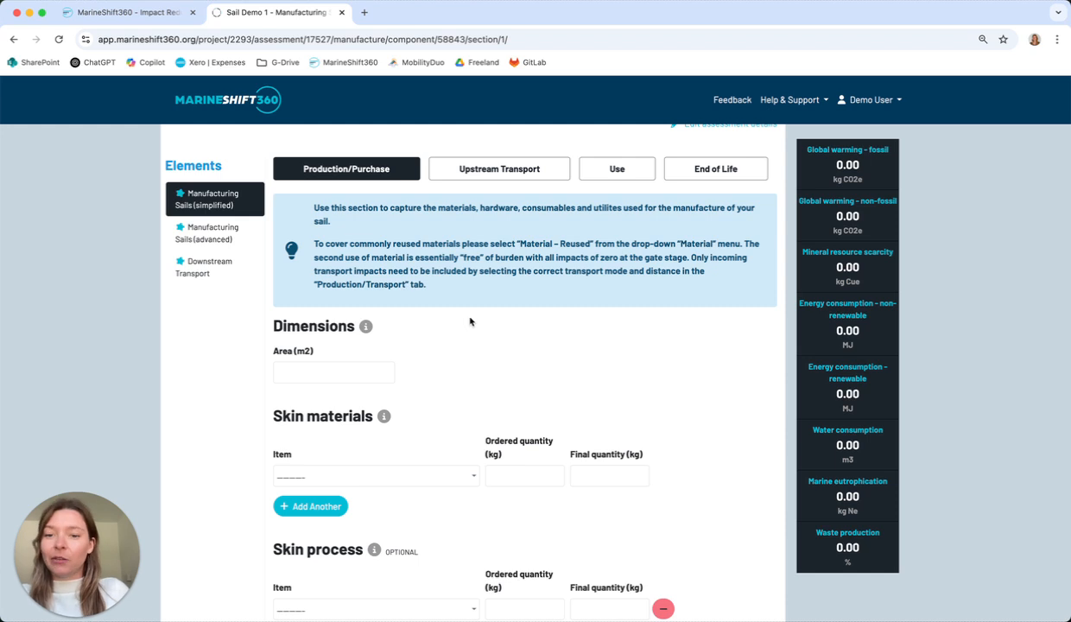
scroll(397, 323, down, 1)
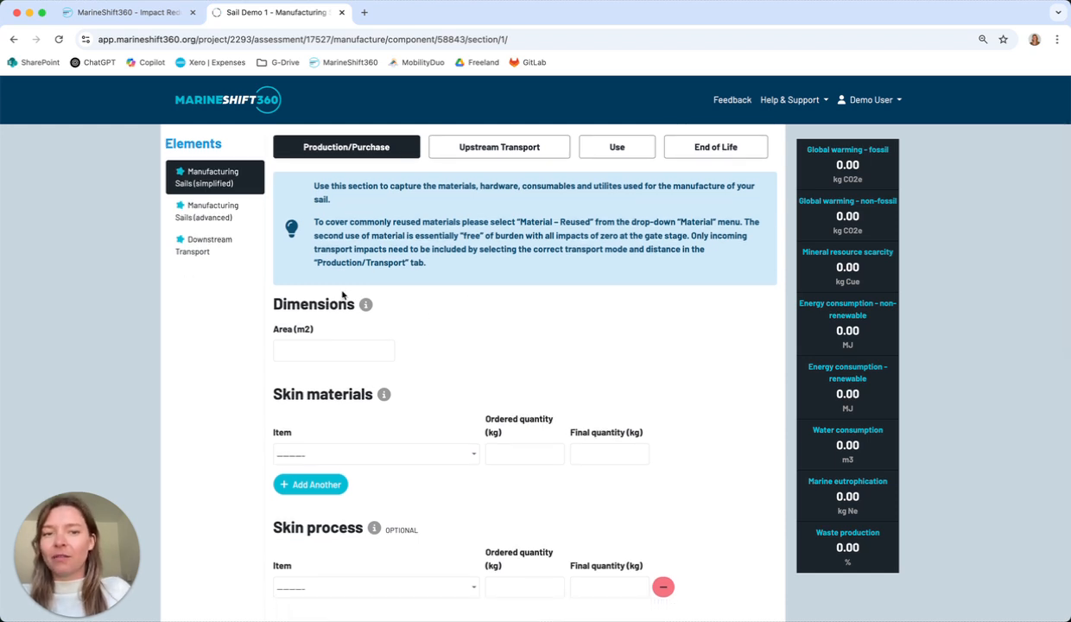
mouse_move(365, 307)
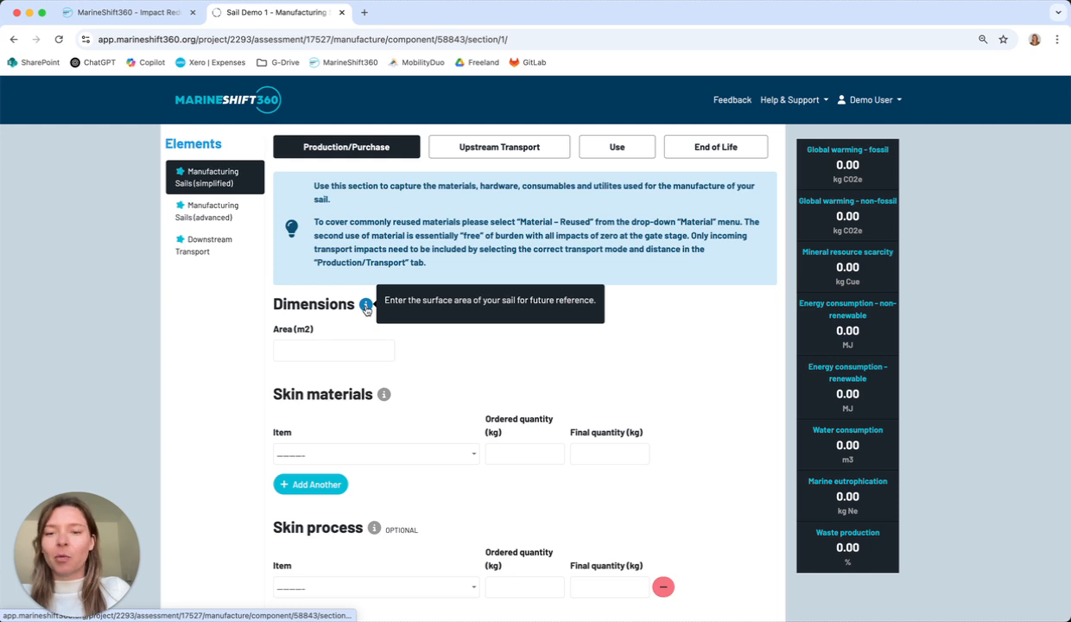
click(328, 351)
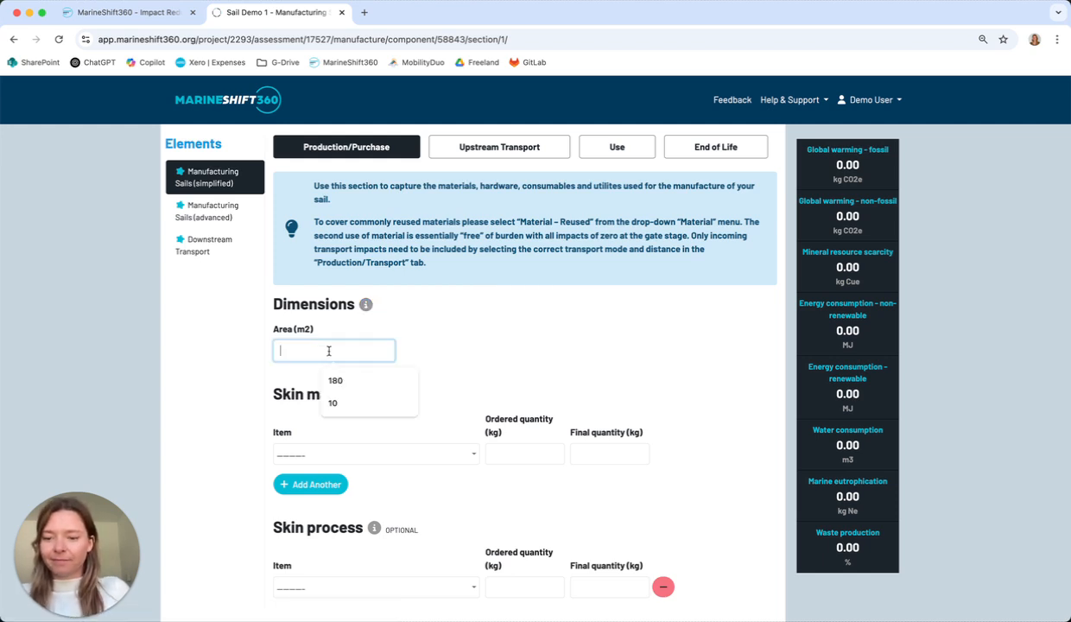
text(180)
click(567, 327)
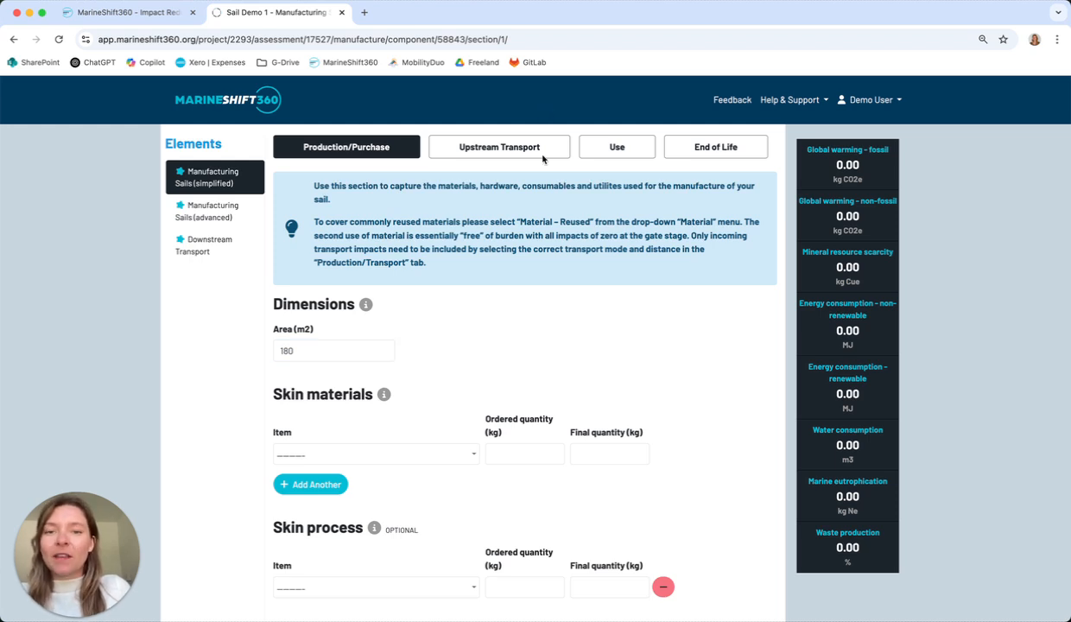
- Choose "Dry fibers - Aramid" as the skin material item
scroll(471, 370, down, 3)
click(377, 360)
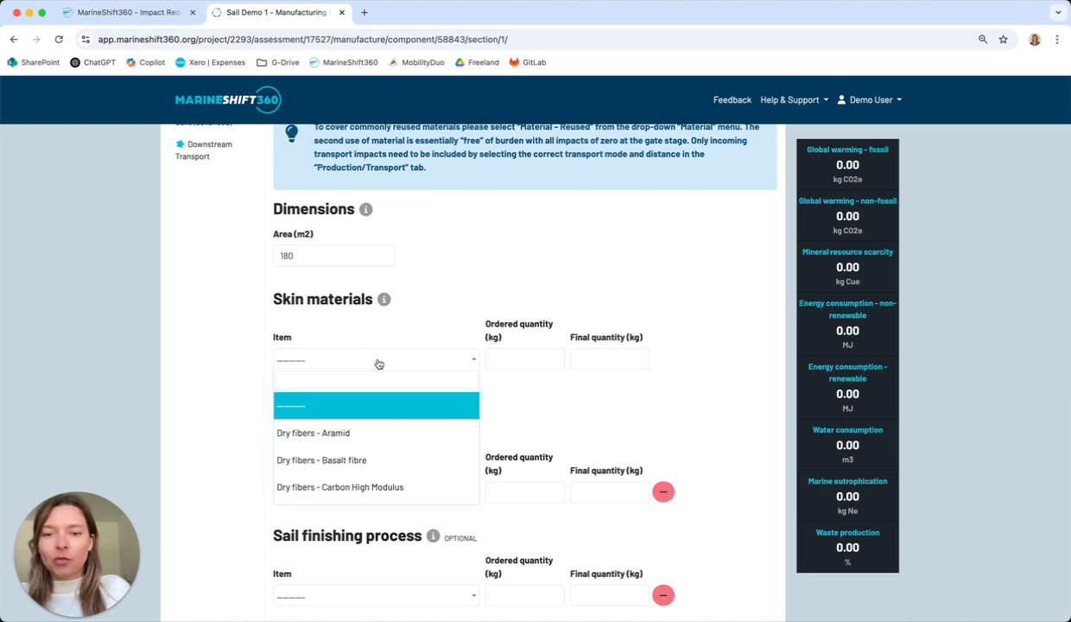
scroll(376, 435, down, 5)
scroll(374, 434, down, 2)
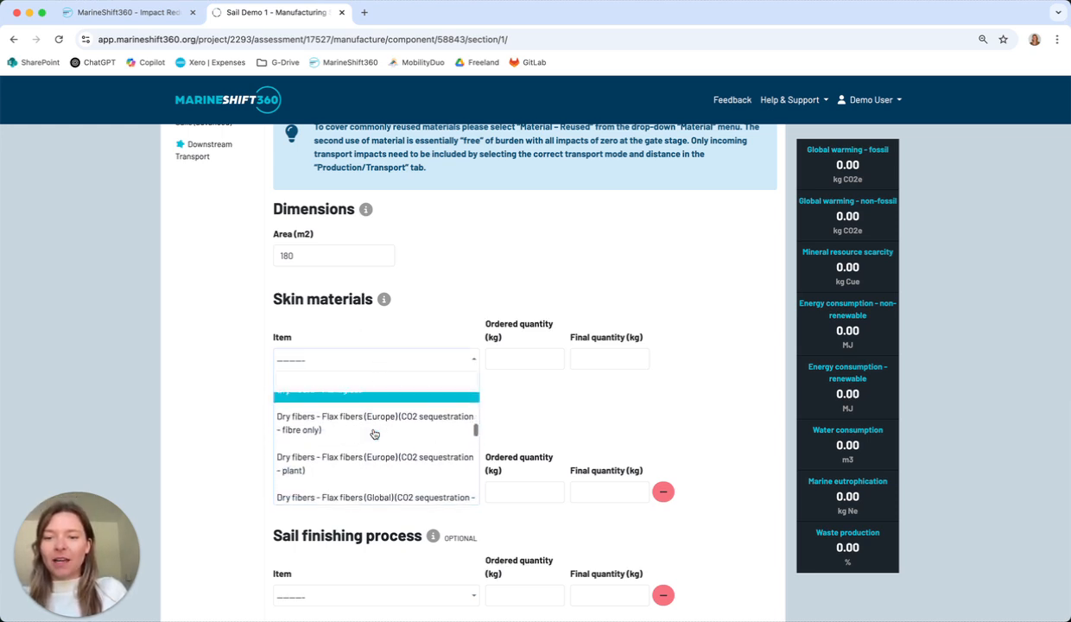
scroll(397, 435, up, 5)
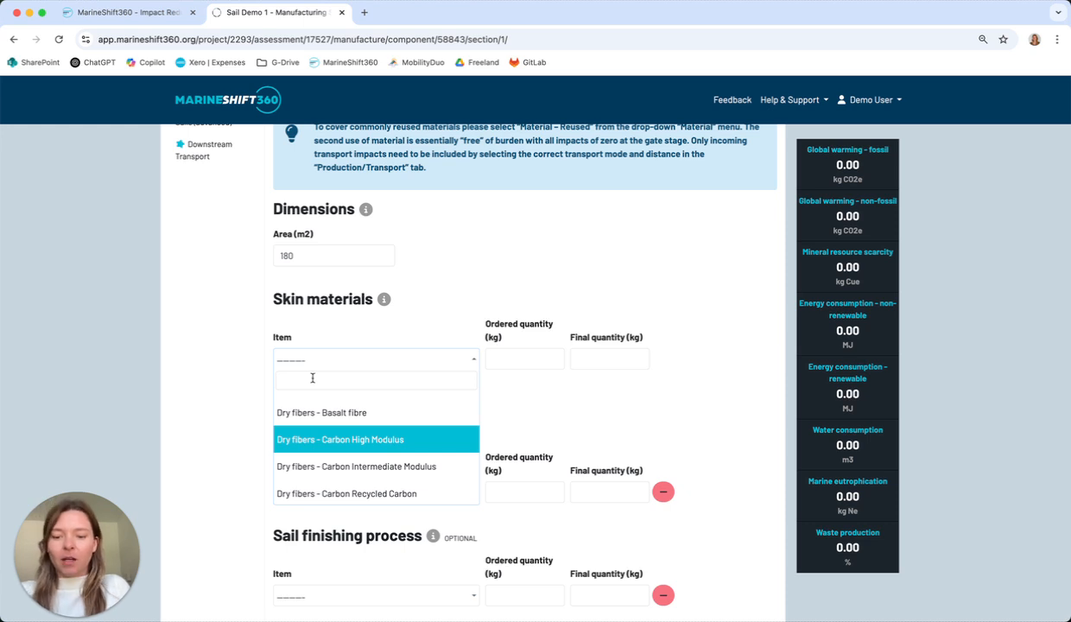
text(aram)
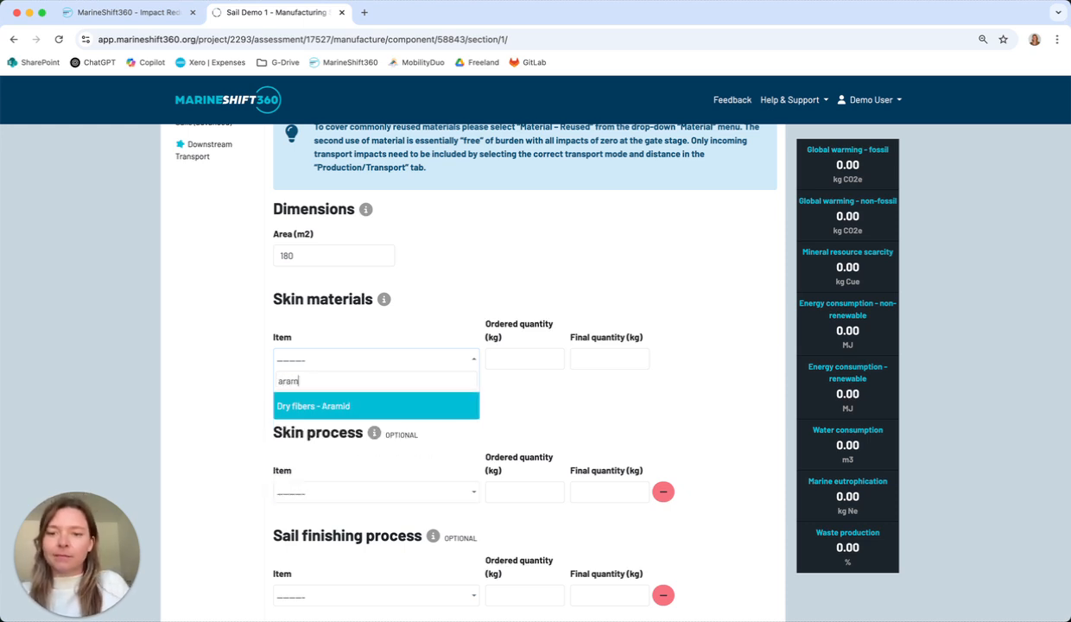
click(340, 402)
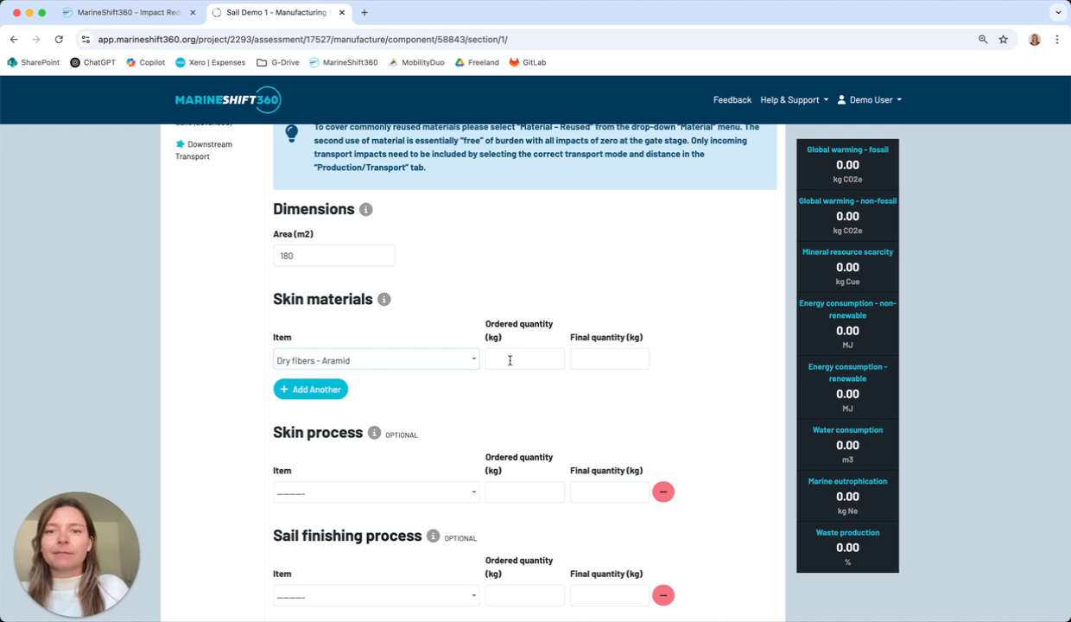
- Set the aramid skin material's ordered quantity to 60 kg and its final quantity to 46 kg
scroll(500, 266, down, 1)
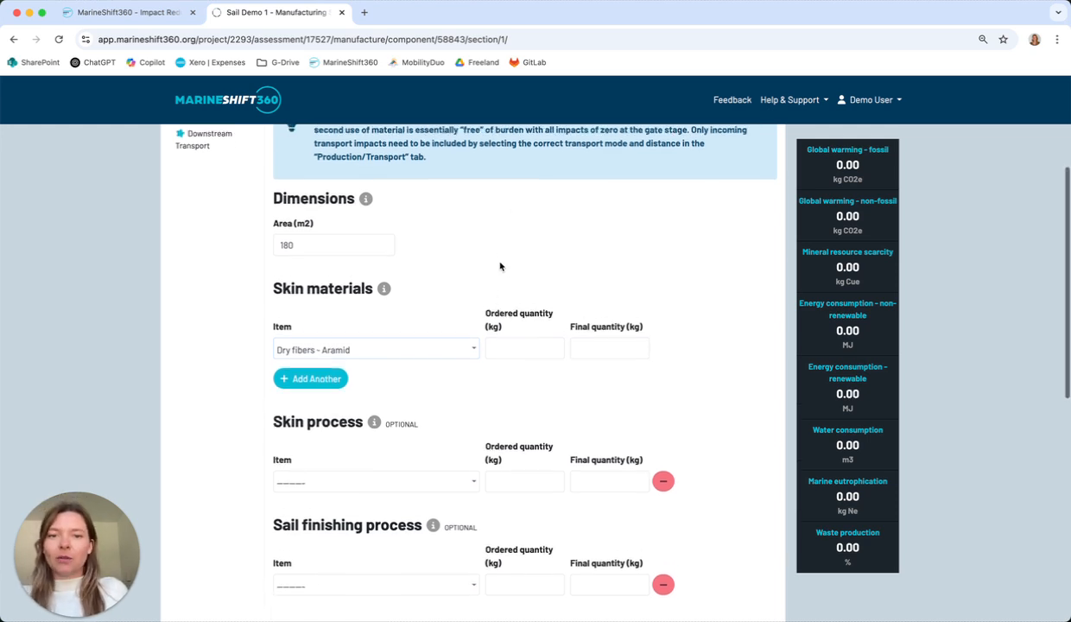
scroll(499, 266, up, 1)
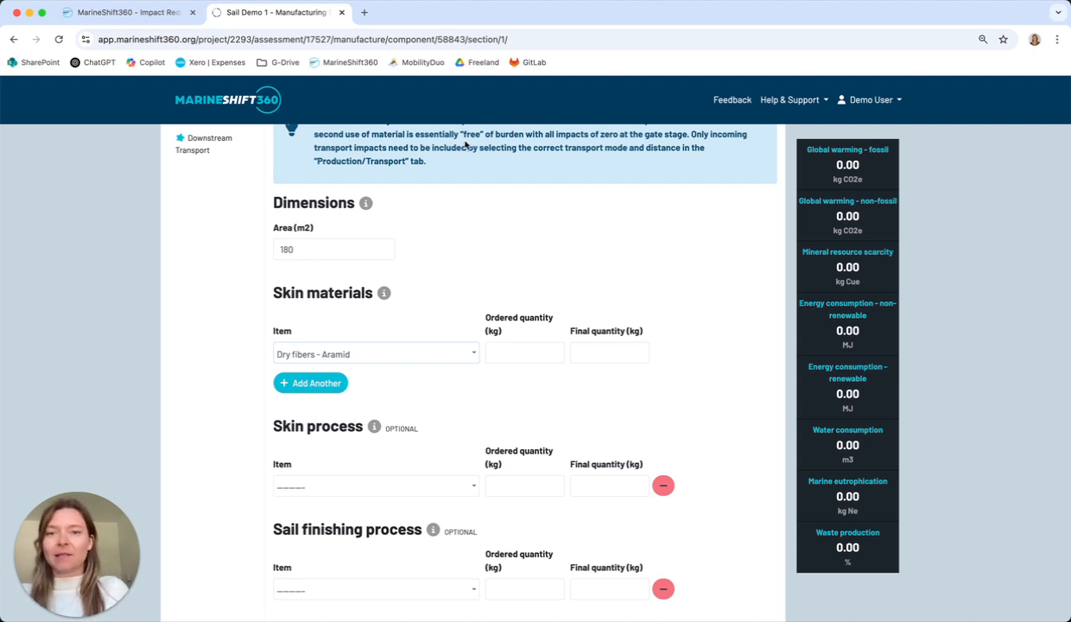
click(508, 352)
text(60)
key(Tab)
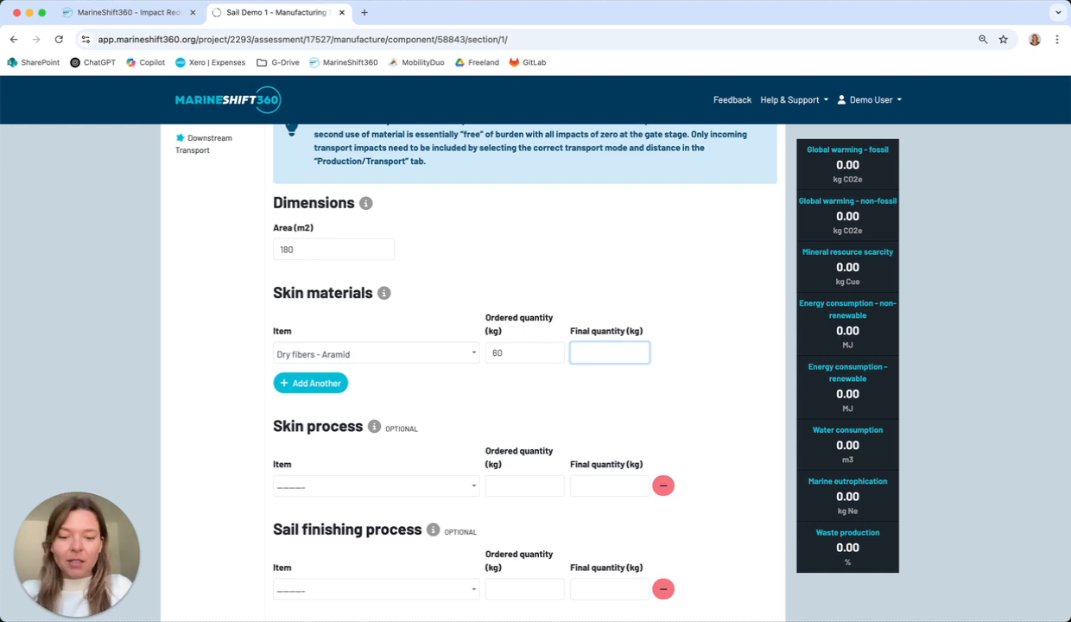
text(46)
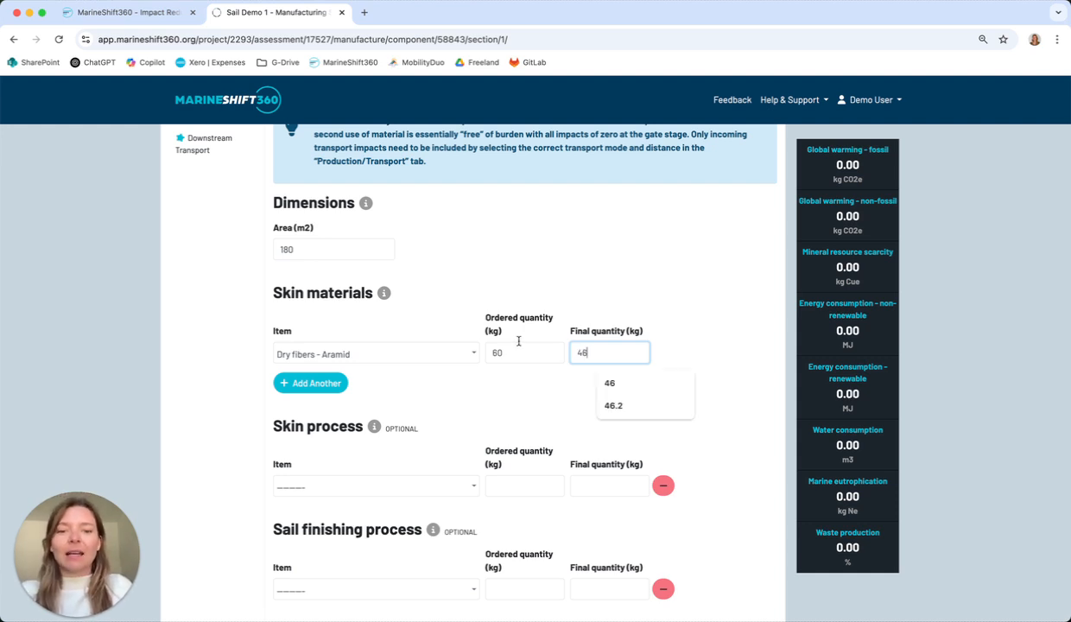
click(722, 353)
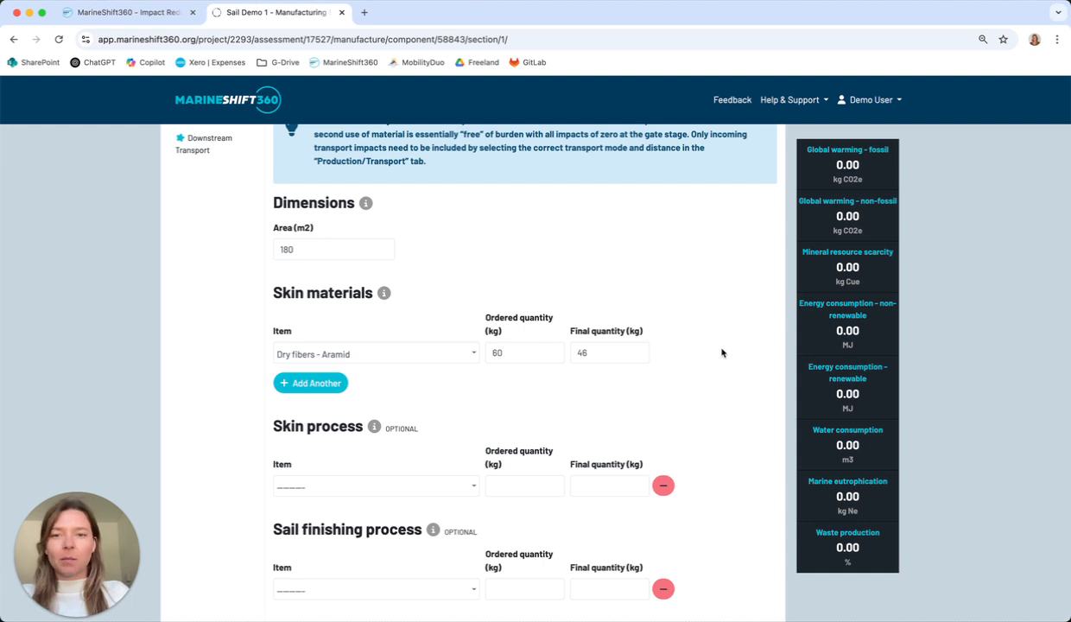
scroll(722, 353, down, 1)
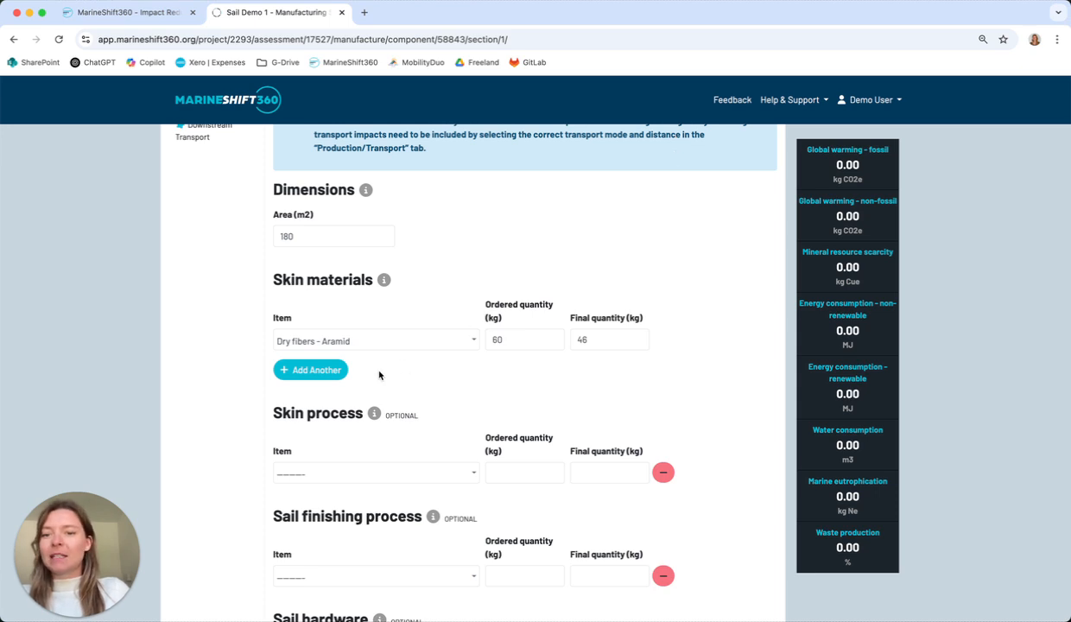
click(304, 370)
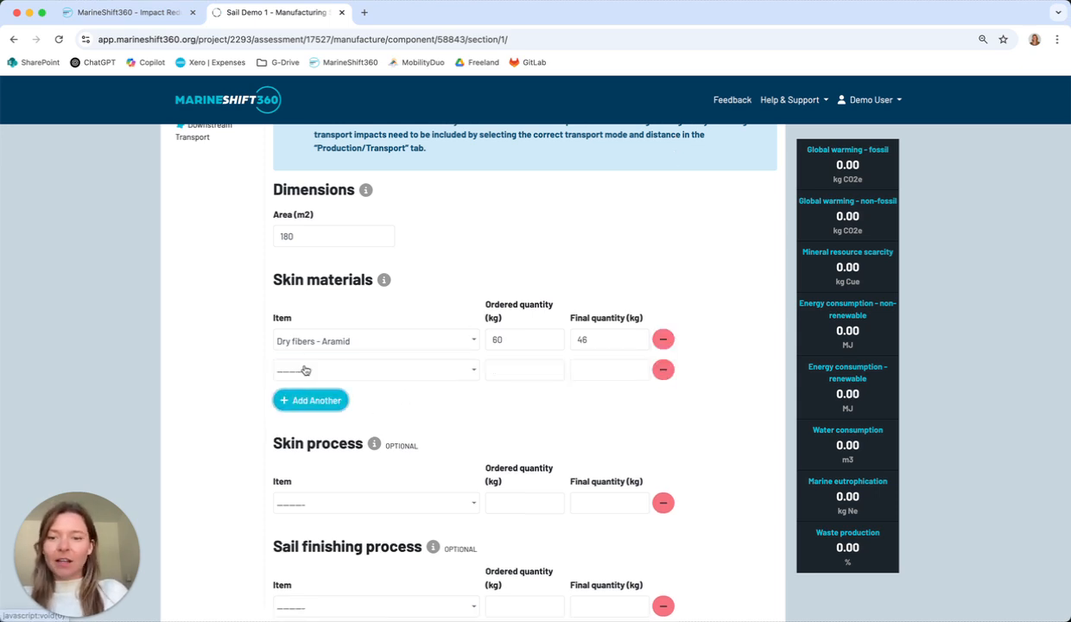
click(664, 371)
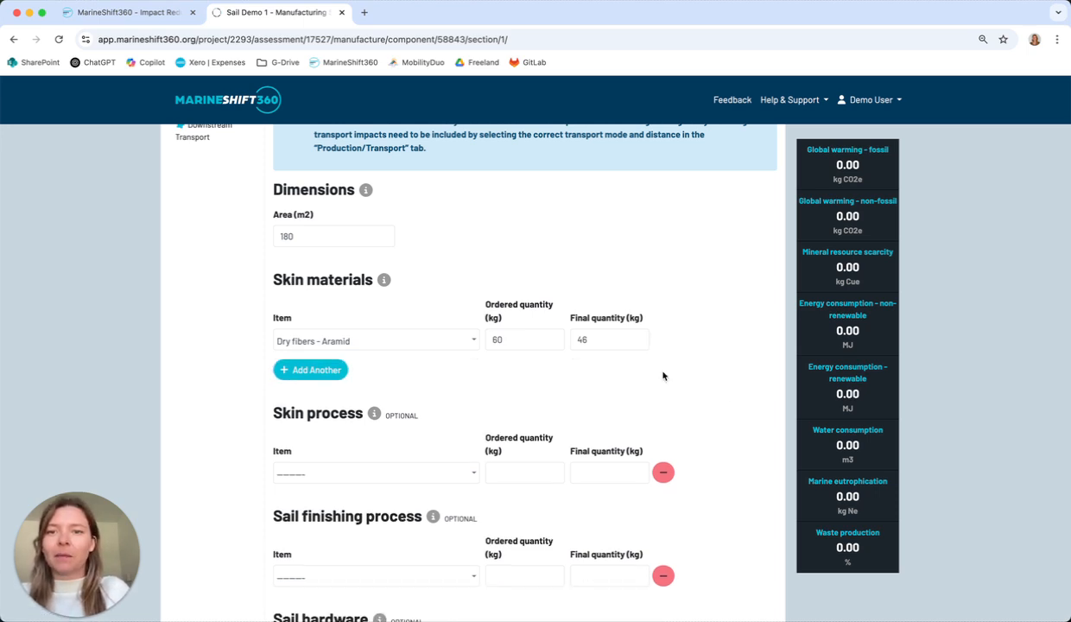
- Choose "Sail - Moulded Sail Process - Filmless Skin" as the skin process item
scroll(679, 366, down, 3)
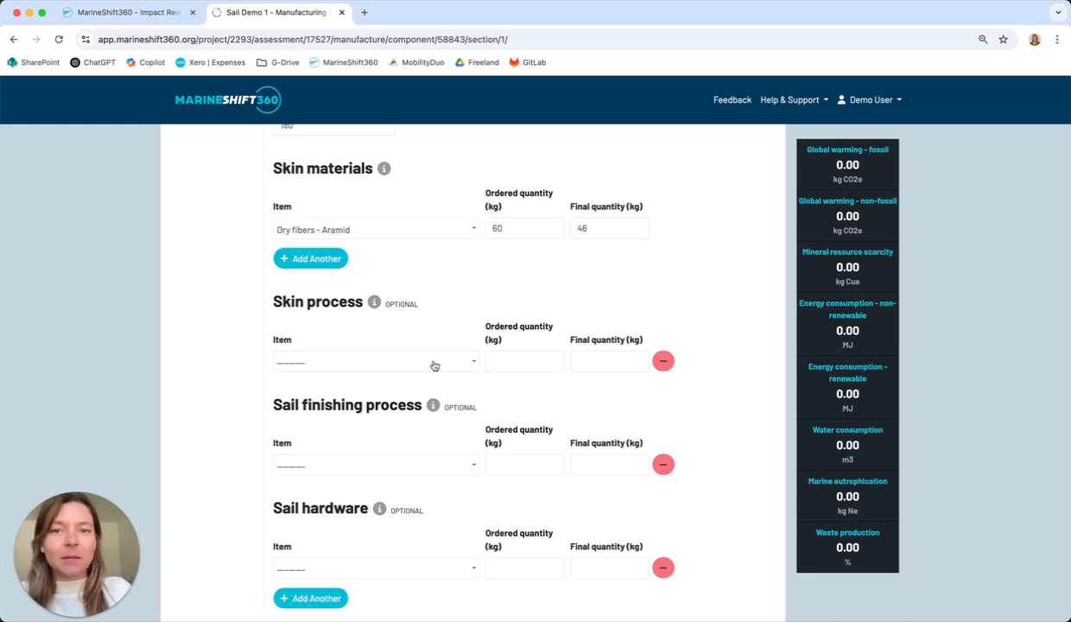
mouse_move(373, 303)
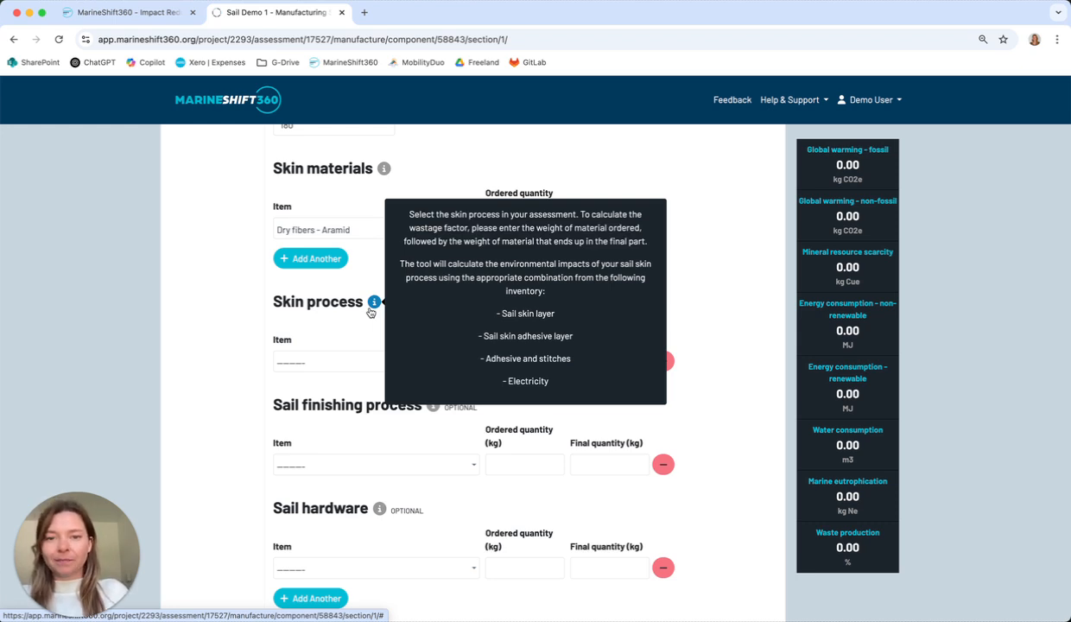
click(371, 363)
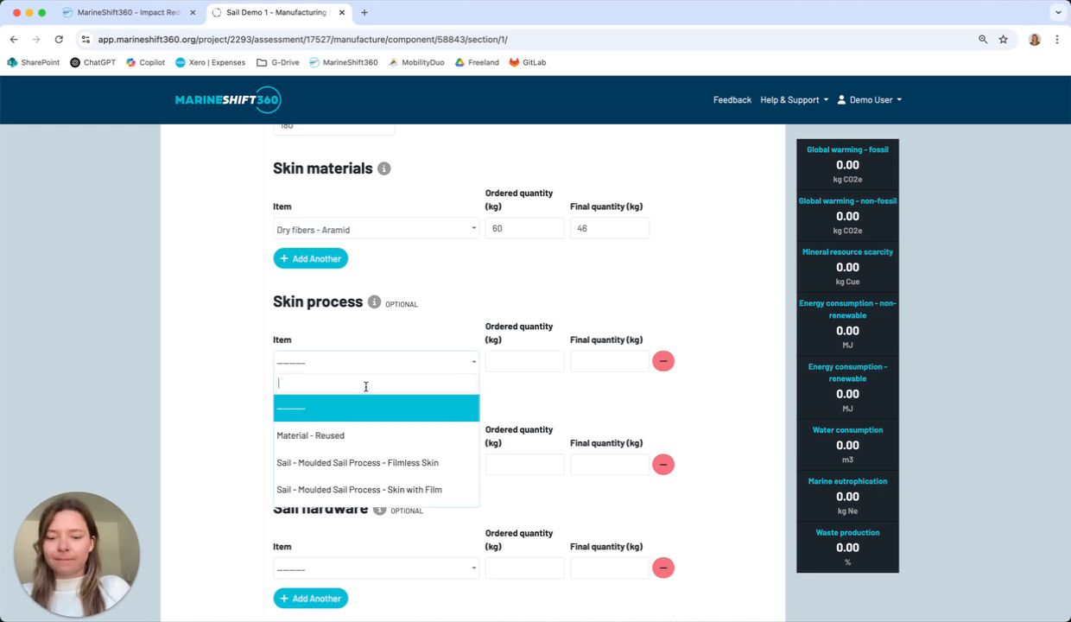
text(film)
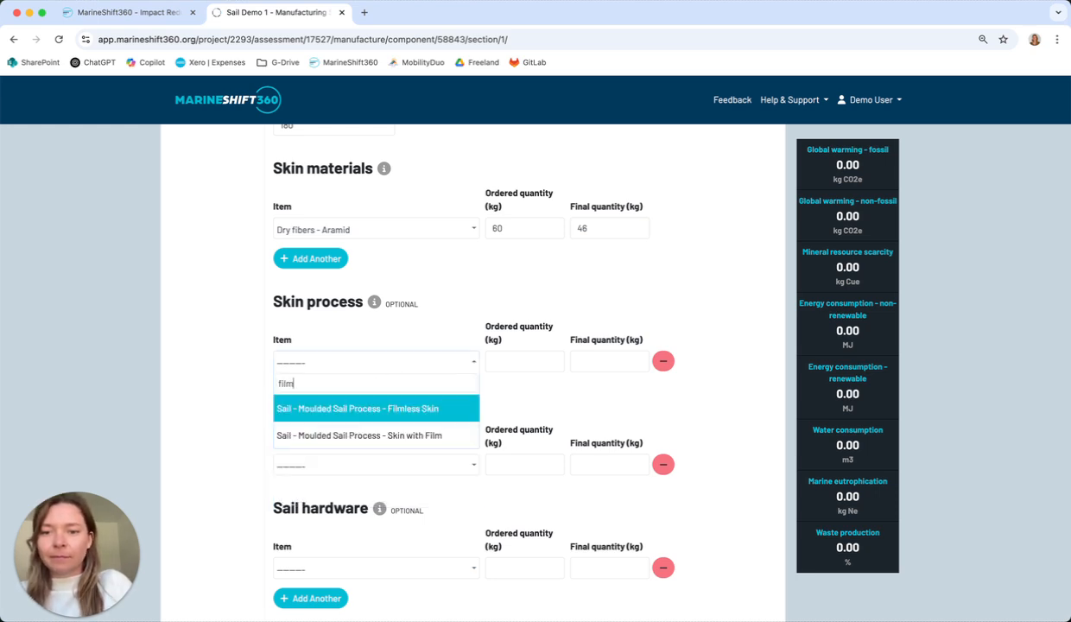
click(357, 408)
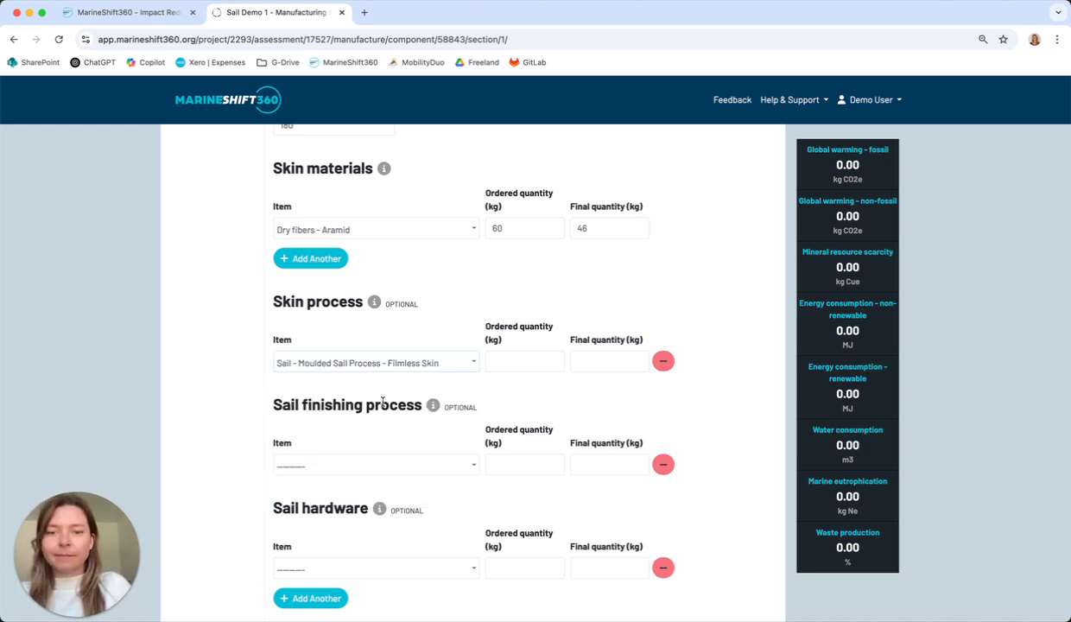
- Set the skin process's ordered quantity to 23 kg and its final quantity to 15 kg
click(495, 355)
text(23)
key(Tab)
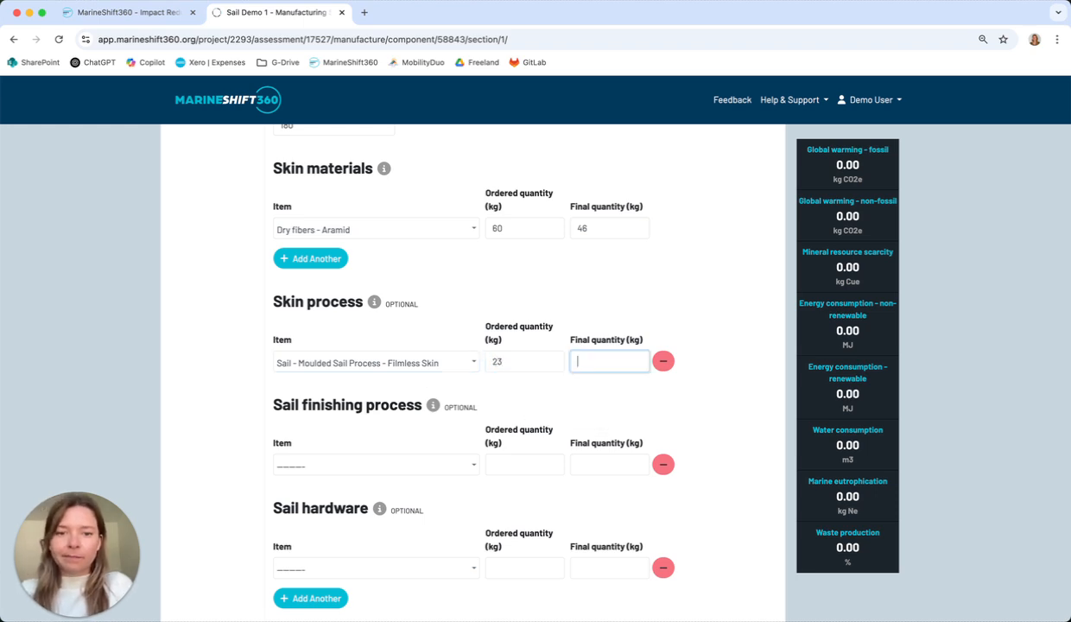
click(579, 361)
text(15)
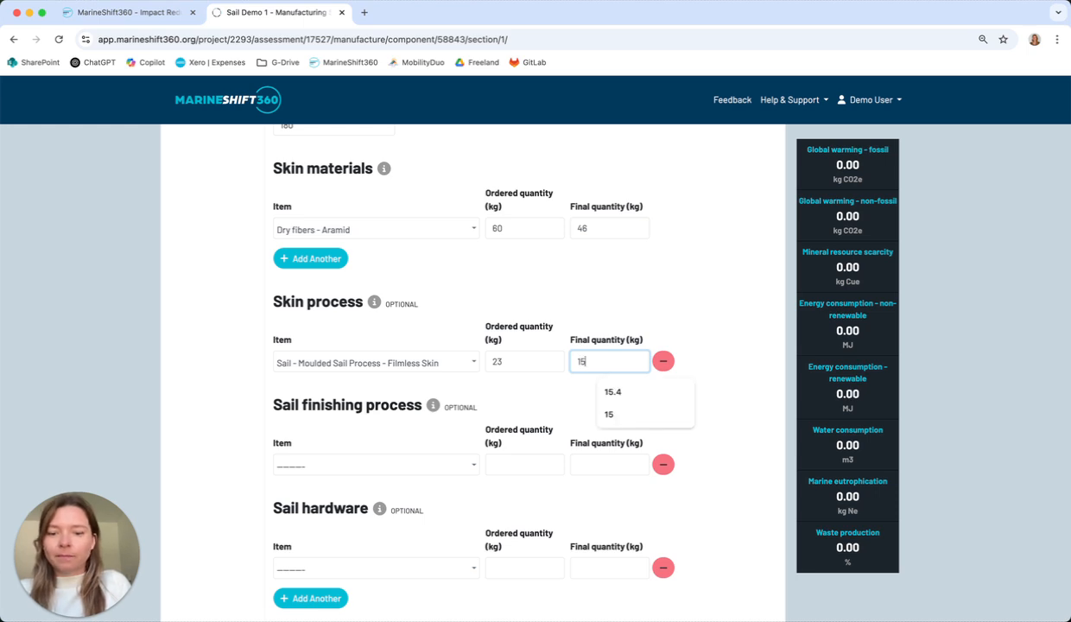
- Set the consumables to 2 workers and 20 days
scroll(735, 427, down, 1)
scroll(735, 427, down, 5)
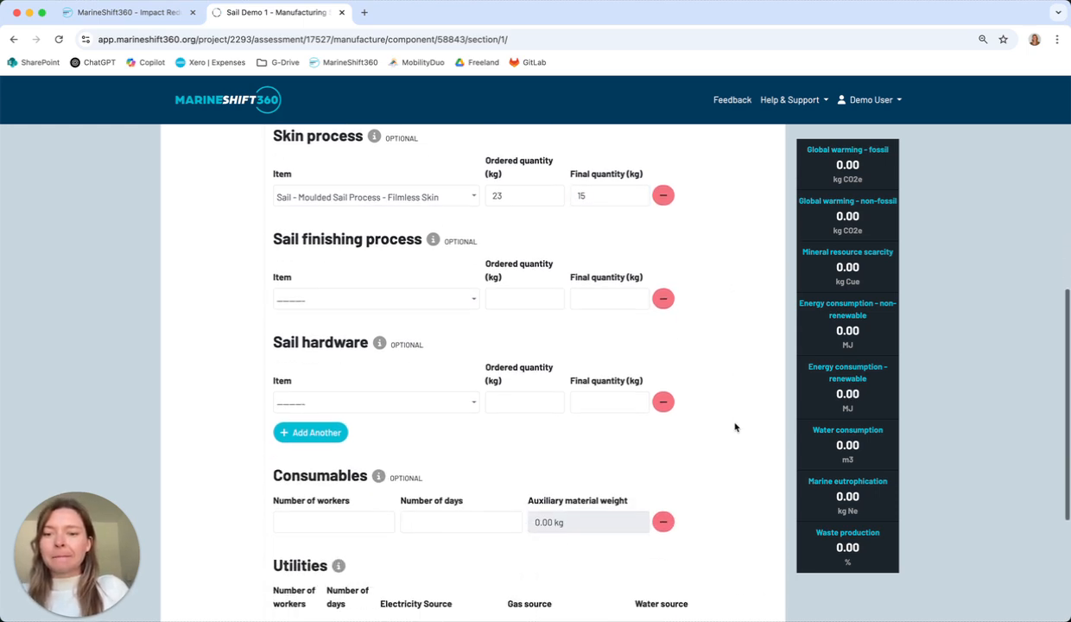
scroll(735, 426, up, 1)
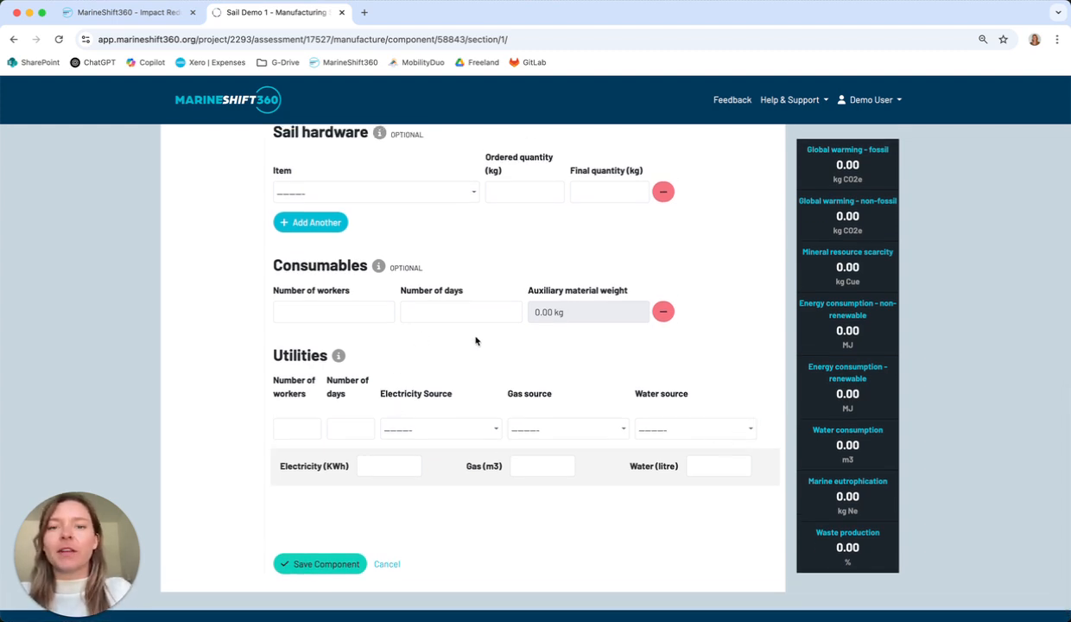
click(315, 307)
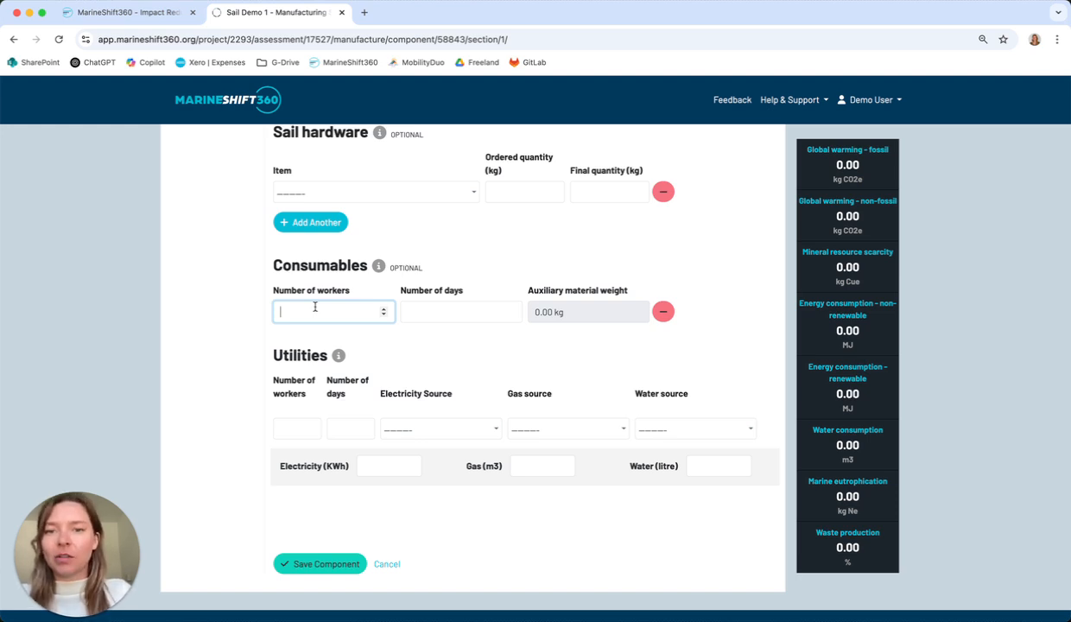
text(2)
key(Tab)
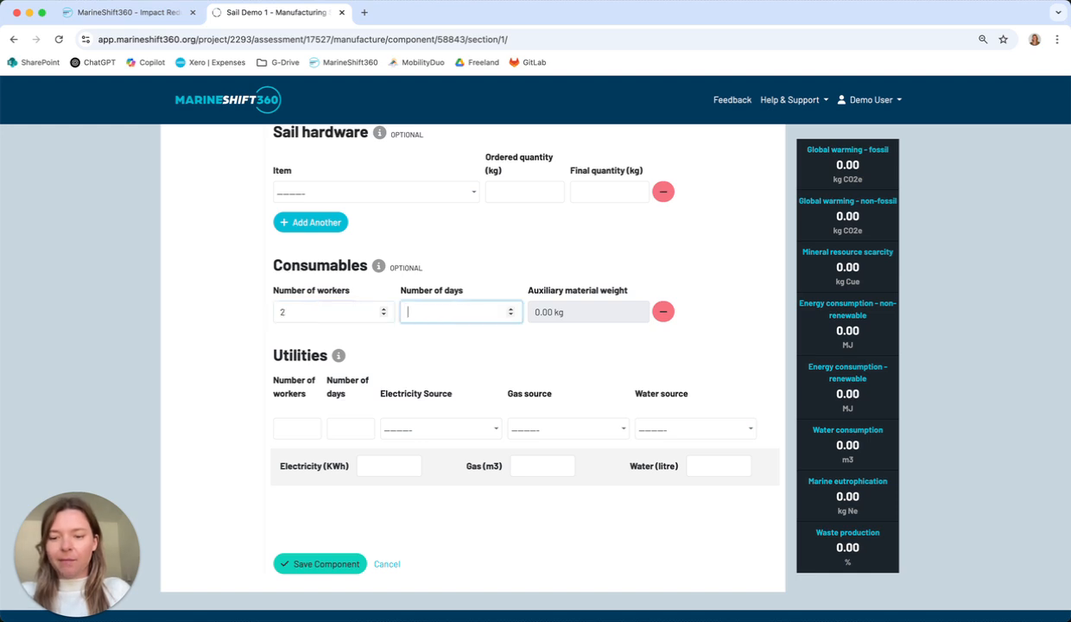
text(20)
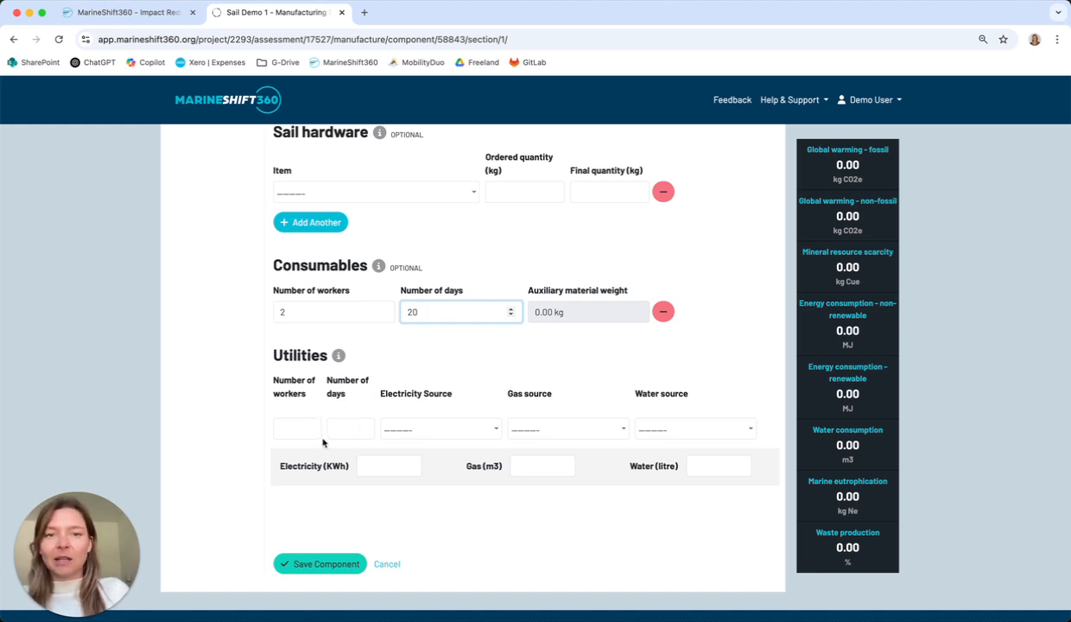
- Set the utilities to 2 workers and 20 days, with the per-country electricity source for France
click(298, 426)
text(2)
click(335, 417)
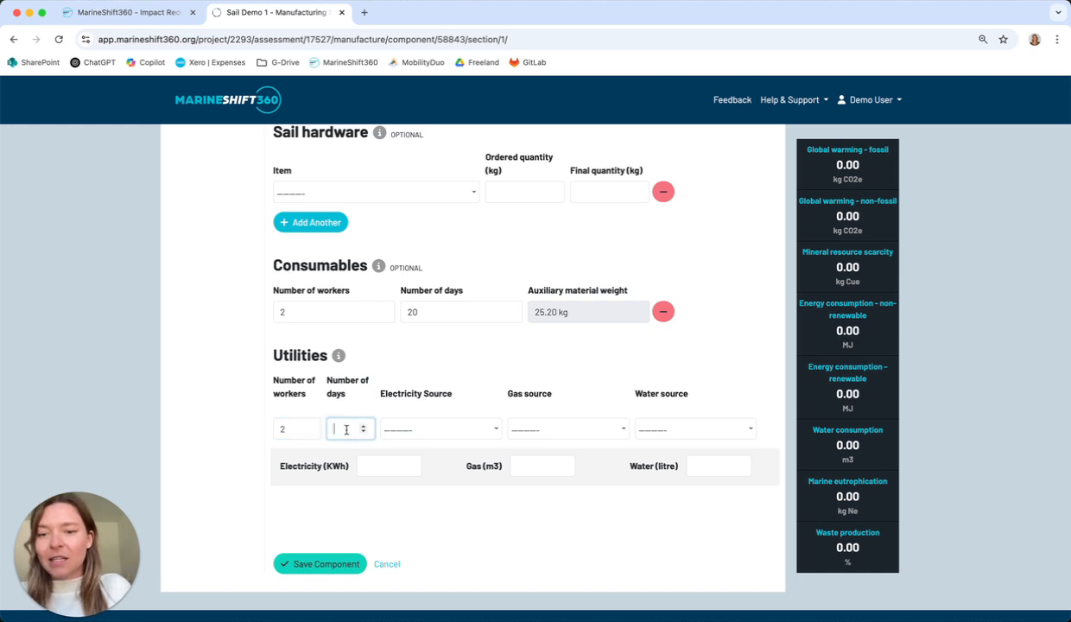
text(20)
click(415, 431)
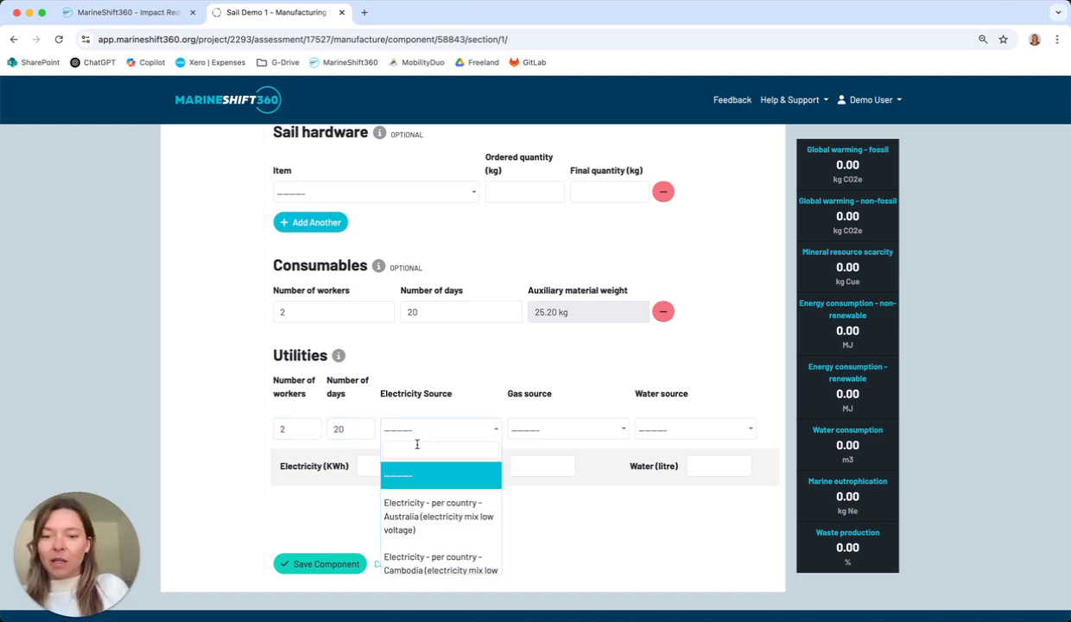
text(fran)
click(426, 485)
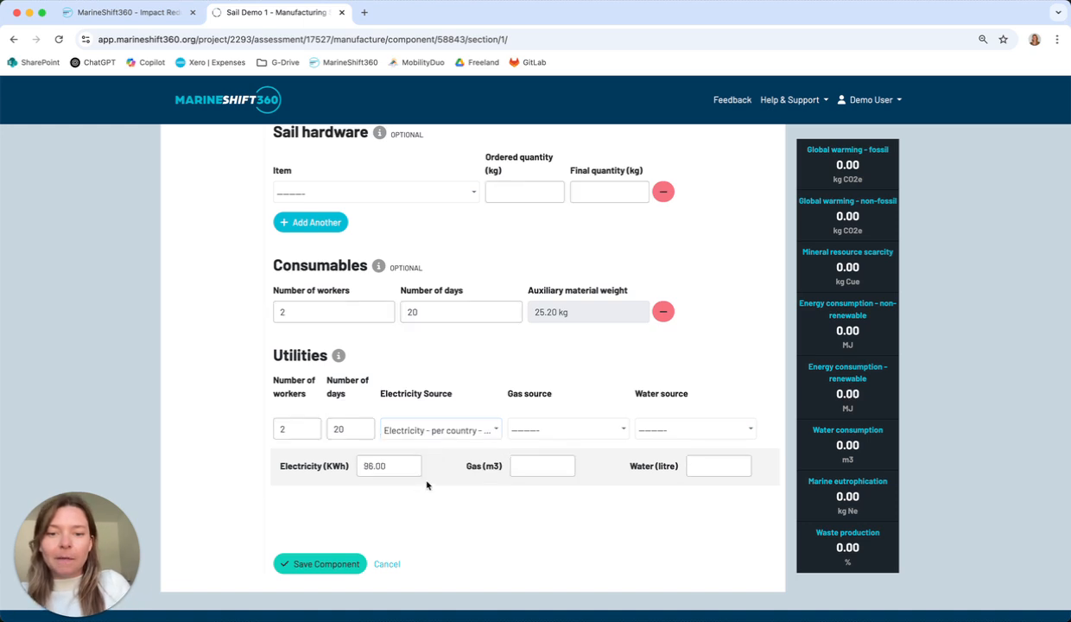
- Set the utilities' gas source to "Energy - Natural gas - at consumer (kWh)" and water source to "Water - Drinking water from groundwater"
click(526, 430)
text(natur)
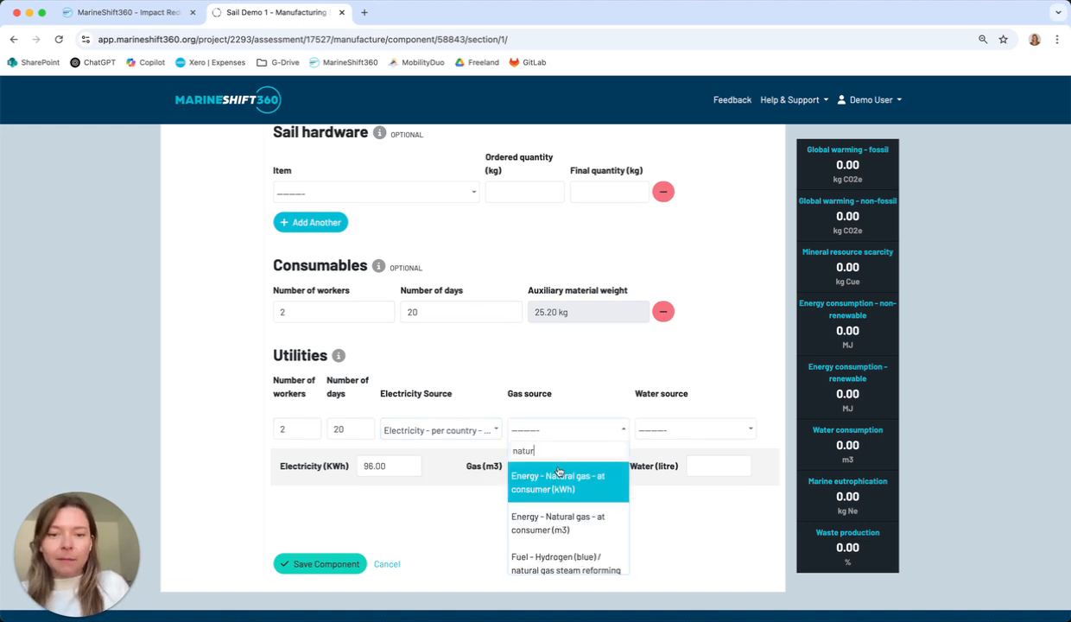
click(543, 481)
click(676, 432)
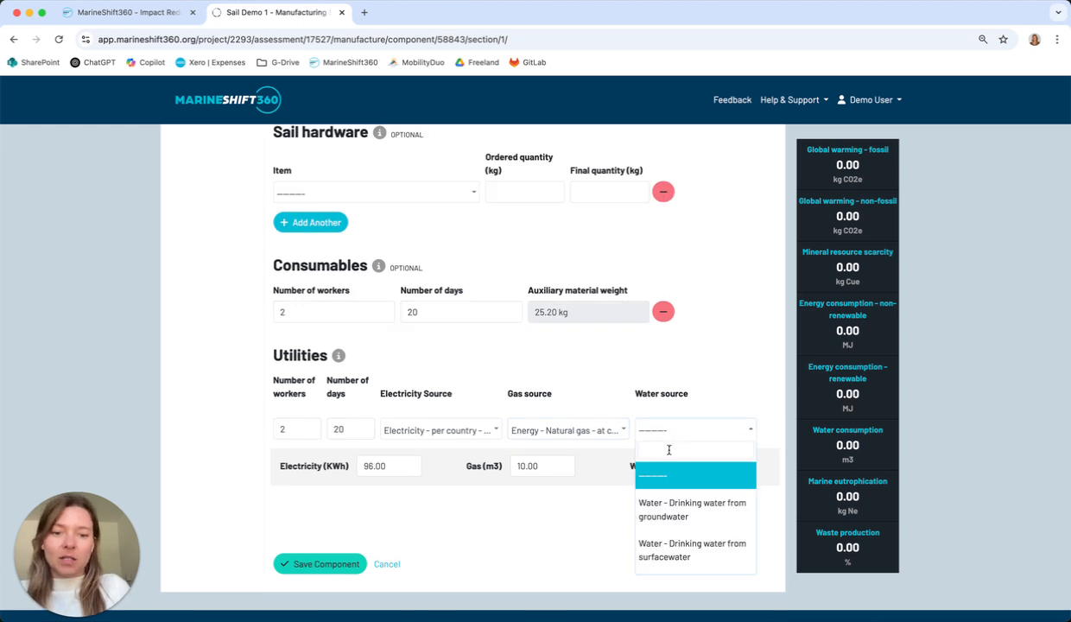
click(681, 509)
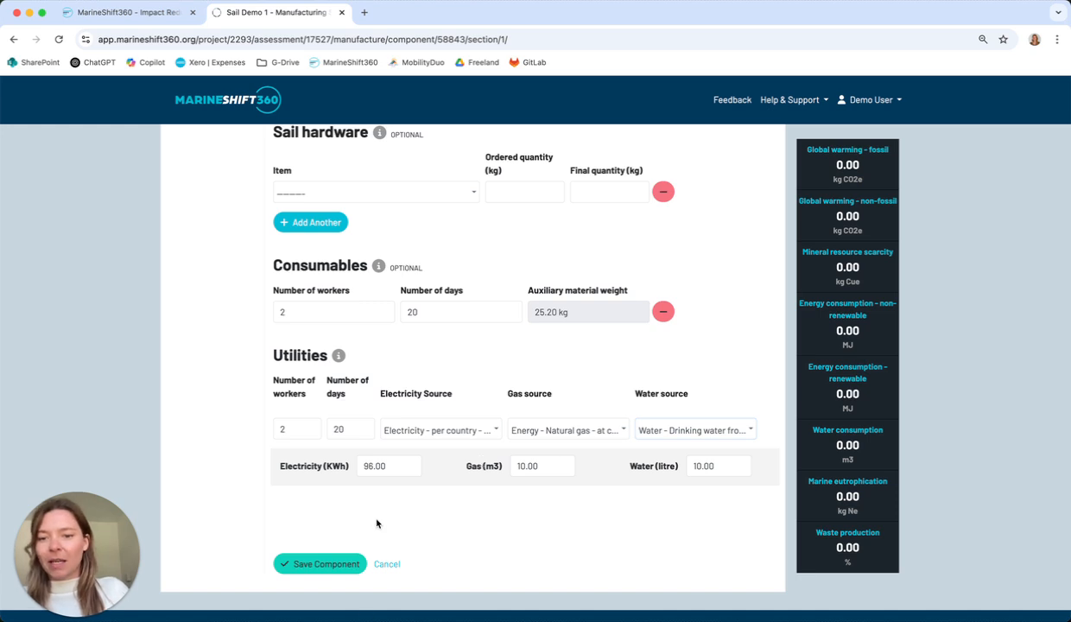
- Set the utilities' electricity consumption to 100 kWh and save the component
double_click(364, 455)
text(100)
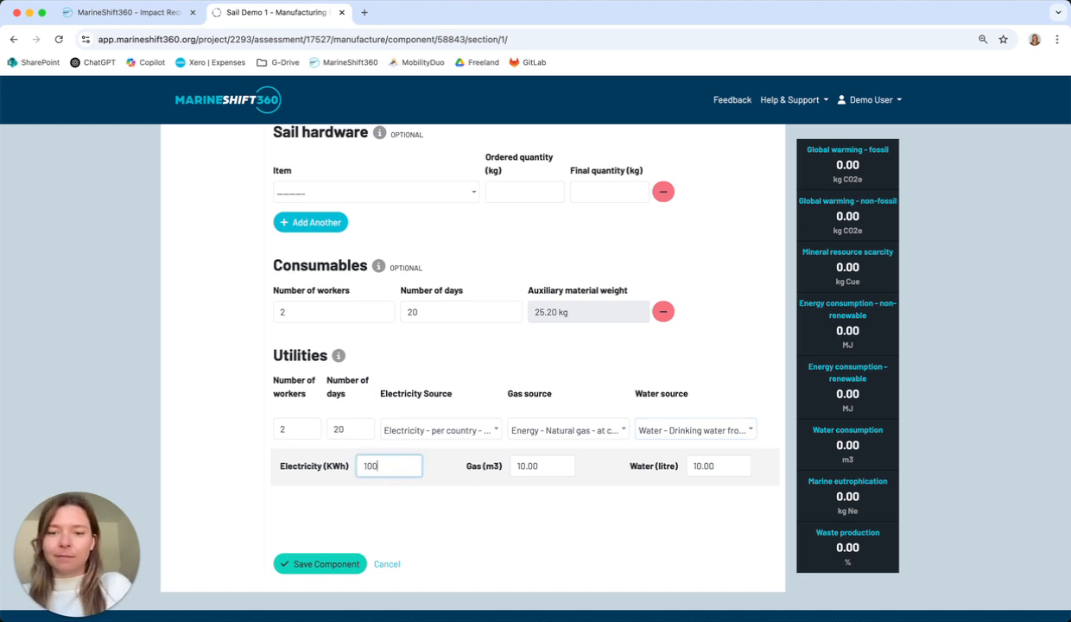
click(436, 497)
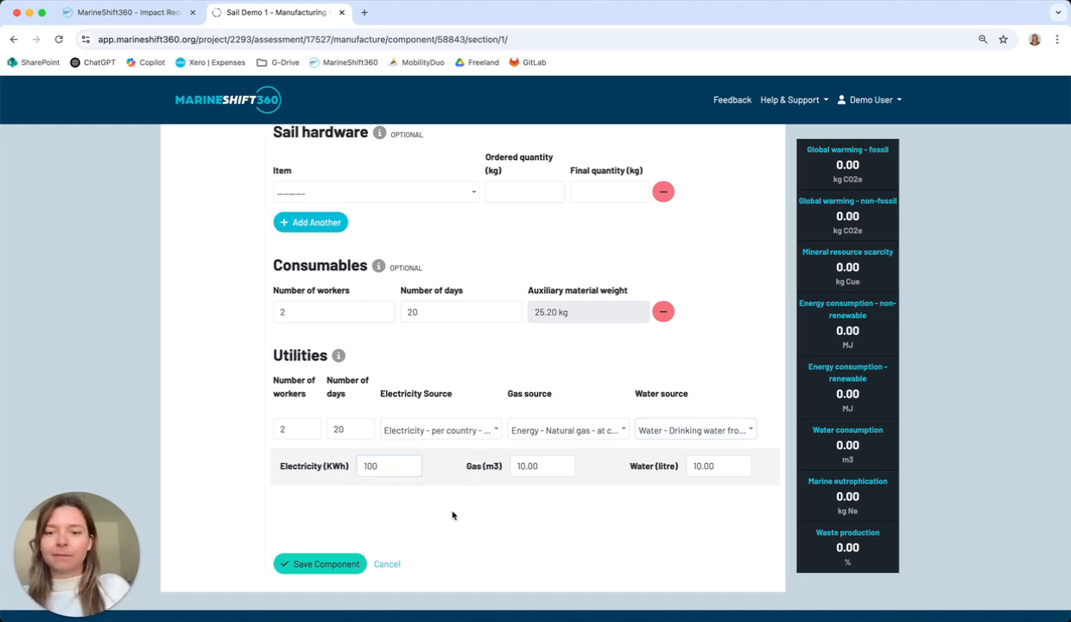
click(303, 566)
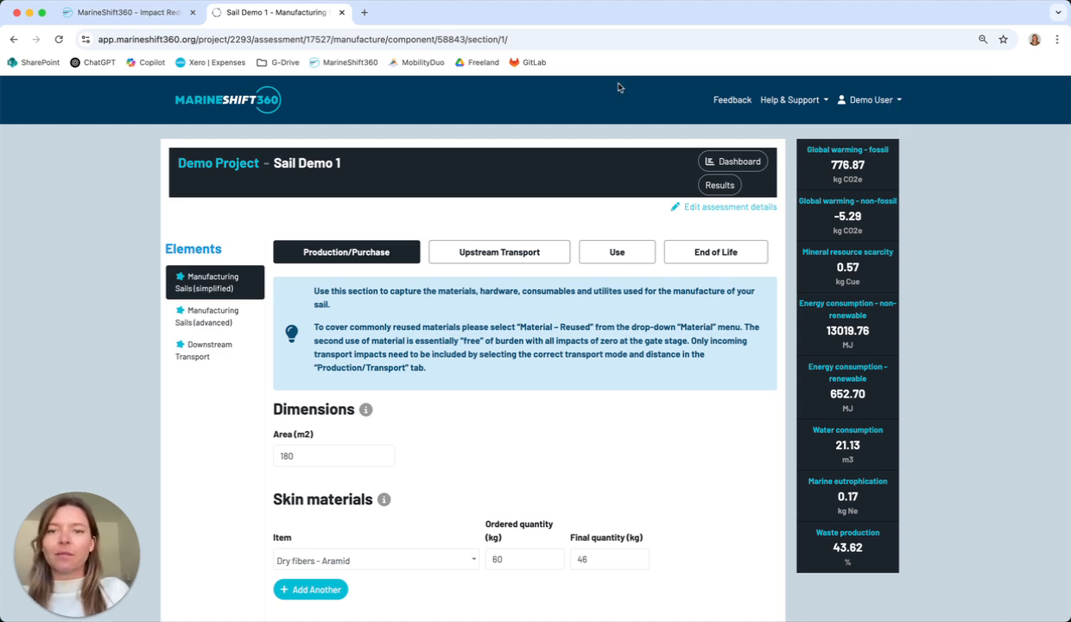
- In the upstream transport section, set the aramid dry fibers' road distance to 10 km and sea distance to 1000 km
click(464, 252)
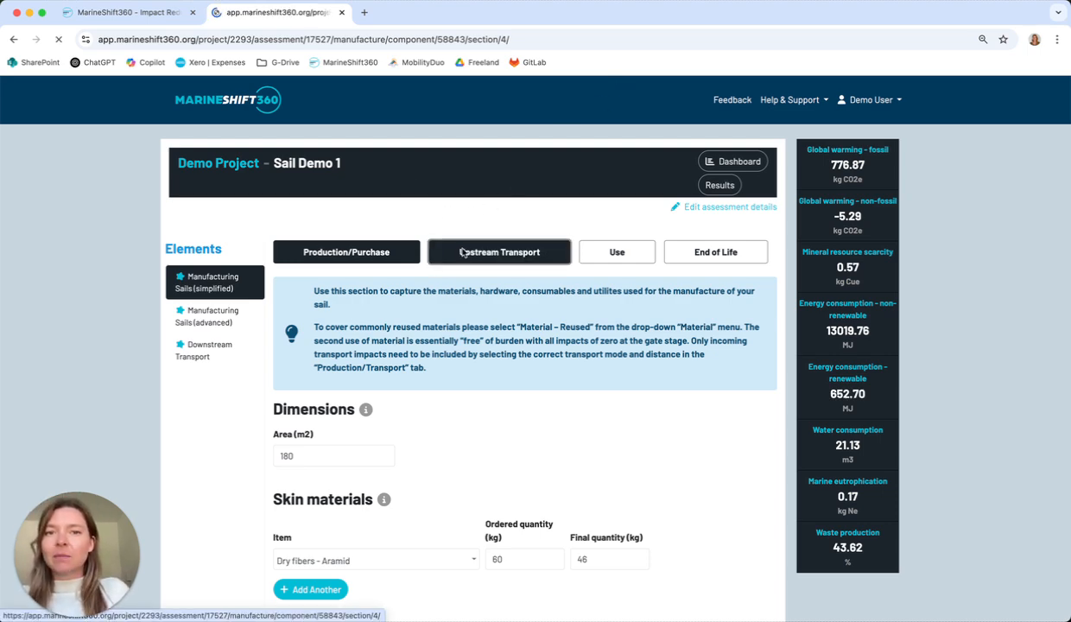
scroll(455, 491, down, 1)
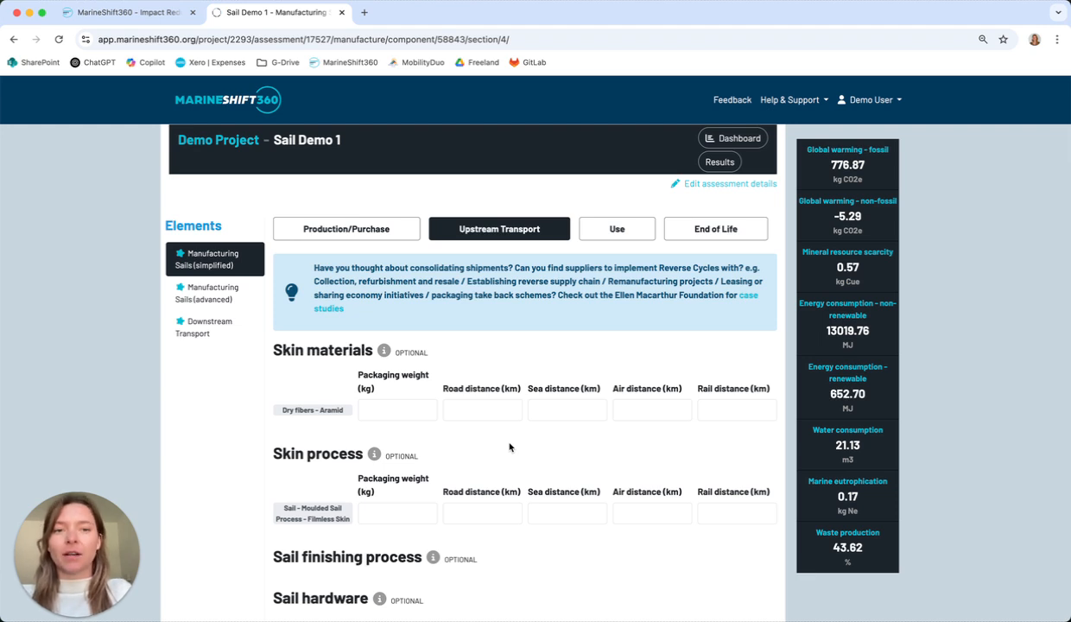
click(479, 408)
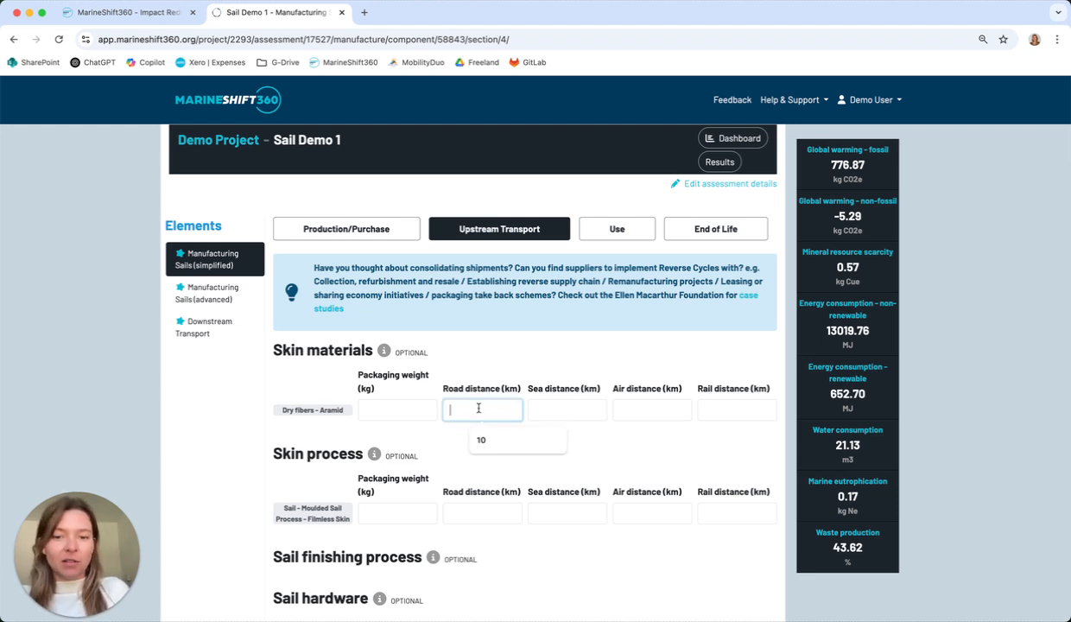
text(10)
click(542, 400)
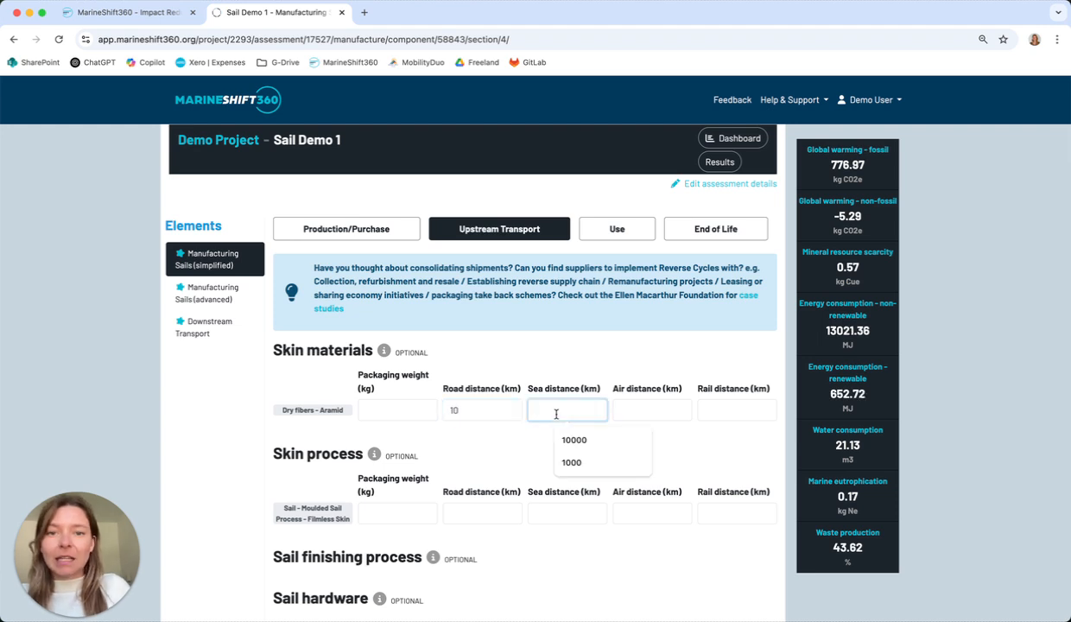
text(1000)
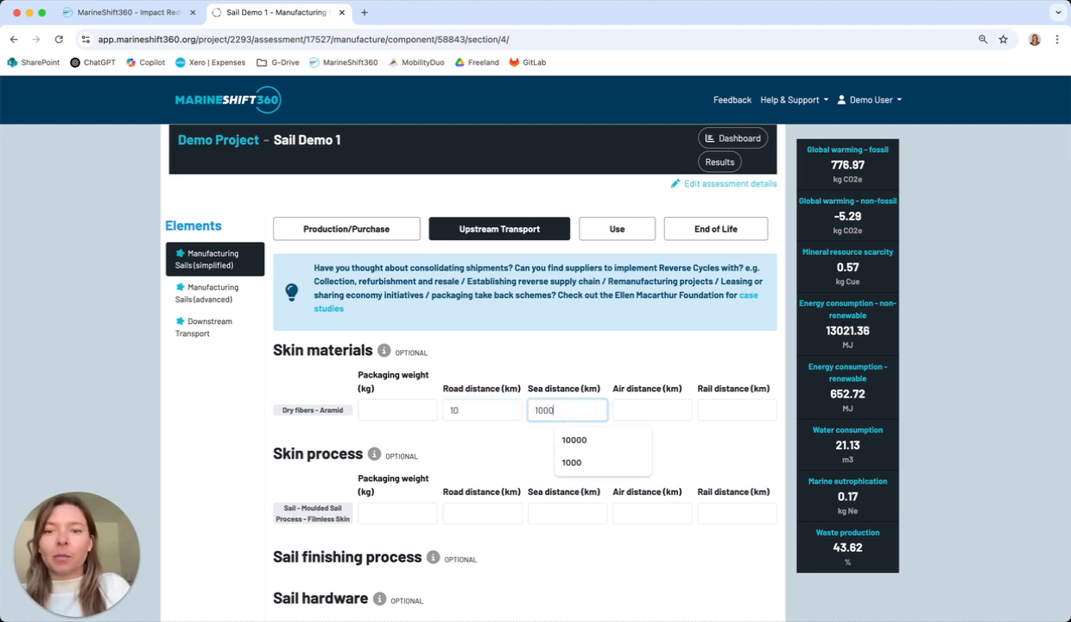
click(519, 447)
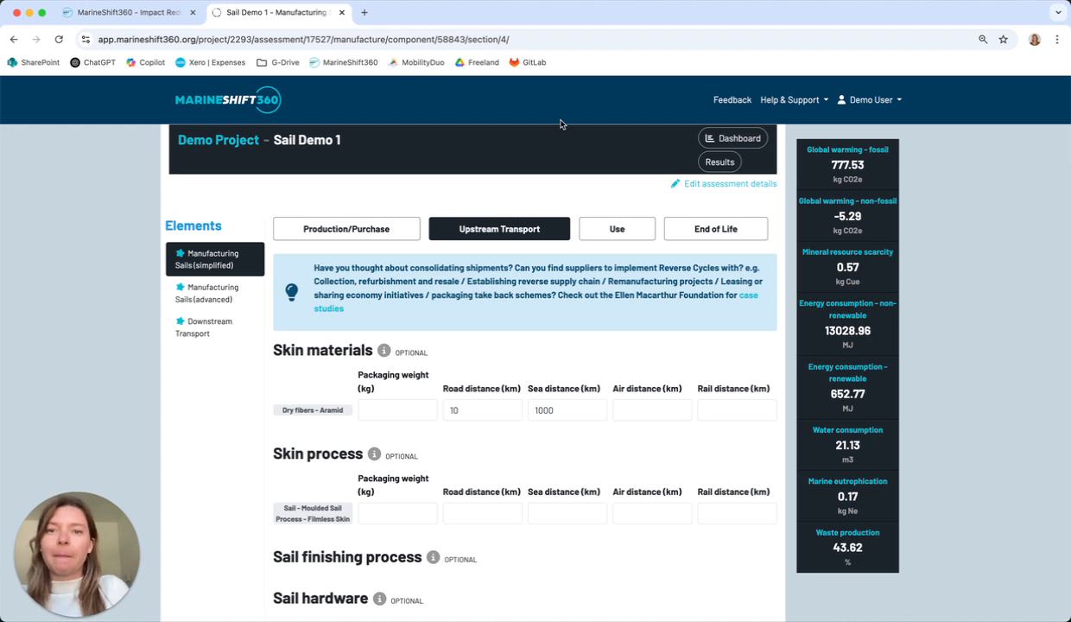
- Set the skin process's upstream road distance to 50 km and save the component
scroll(508, 465, down, 1)
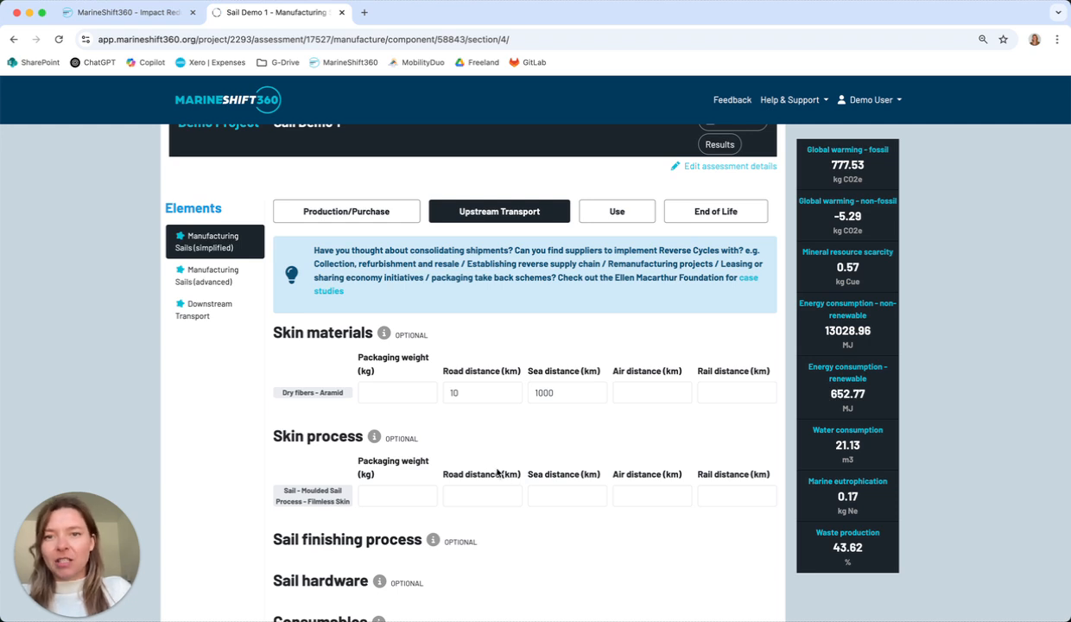
scroll(492, 467, down, 1)
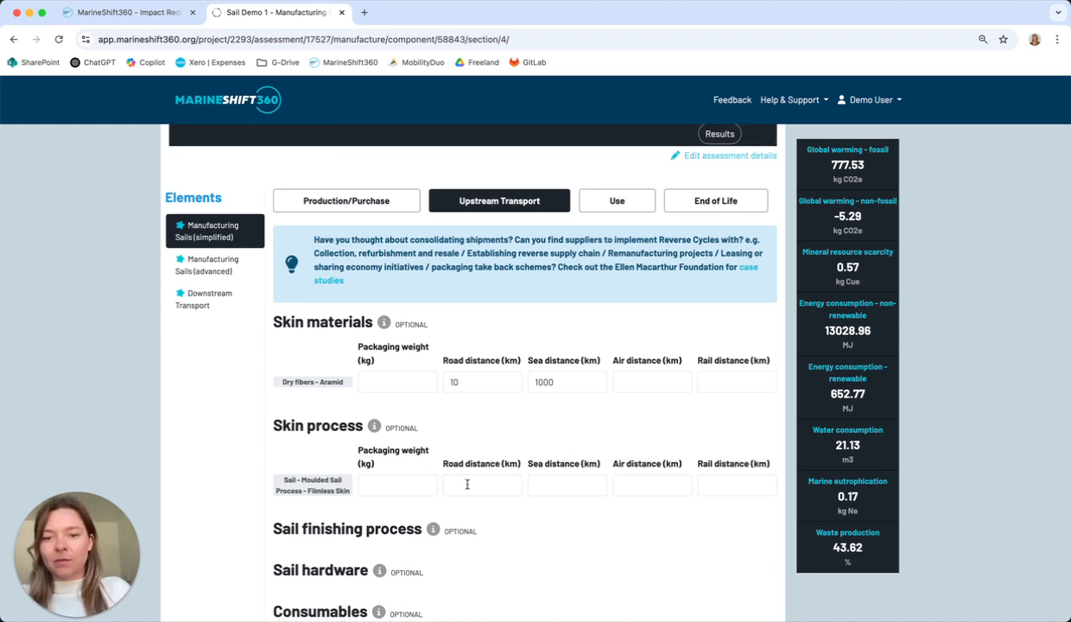
click(468, 485)
text(50)
scroll(532, 537, down, 4)
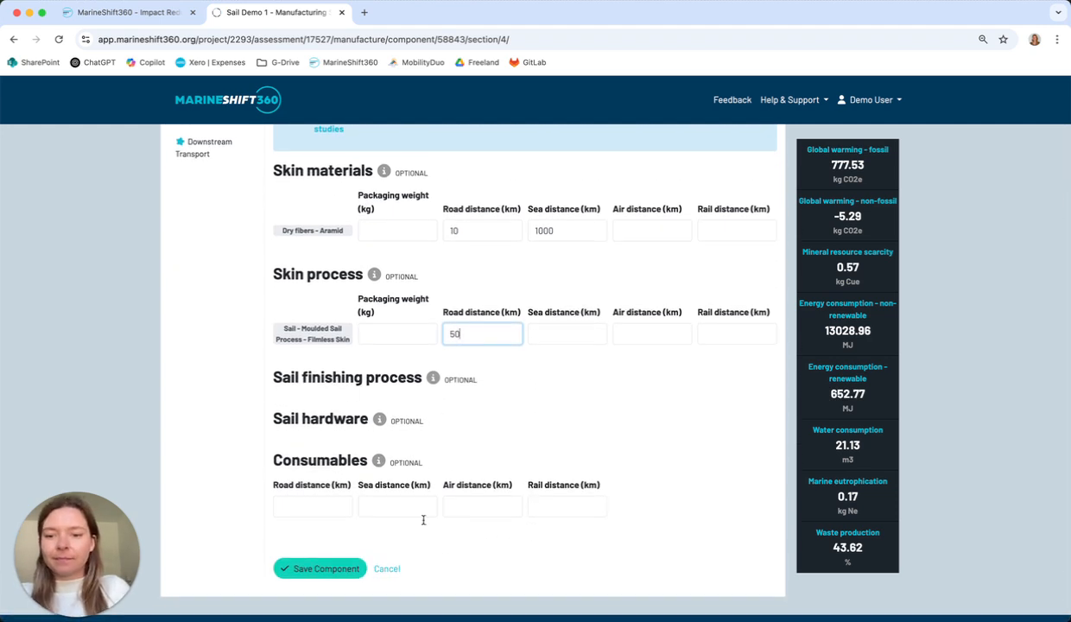
click(325, 569)
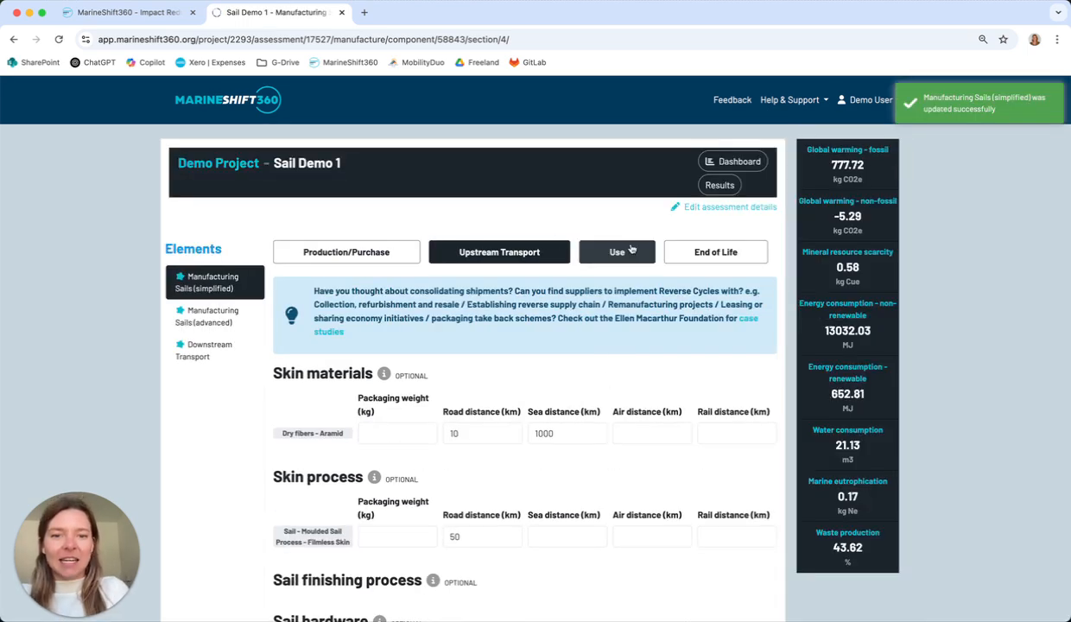
- View the use section, and in the end-of-life section set the aramid fibers' production material waste to "Average - Landfill municipal waste (Global average)"
click(632, 249)
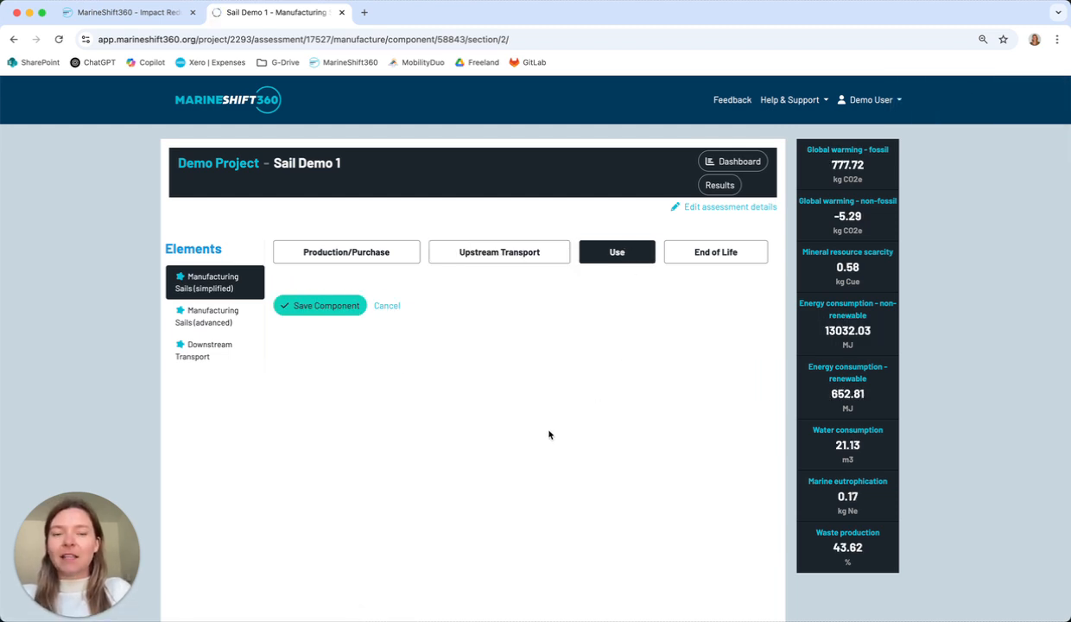
click(724, 253)
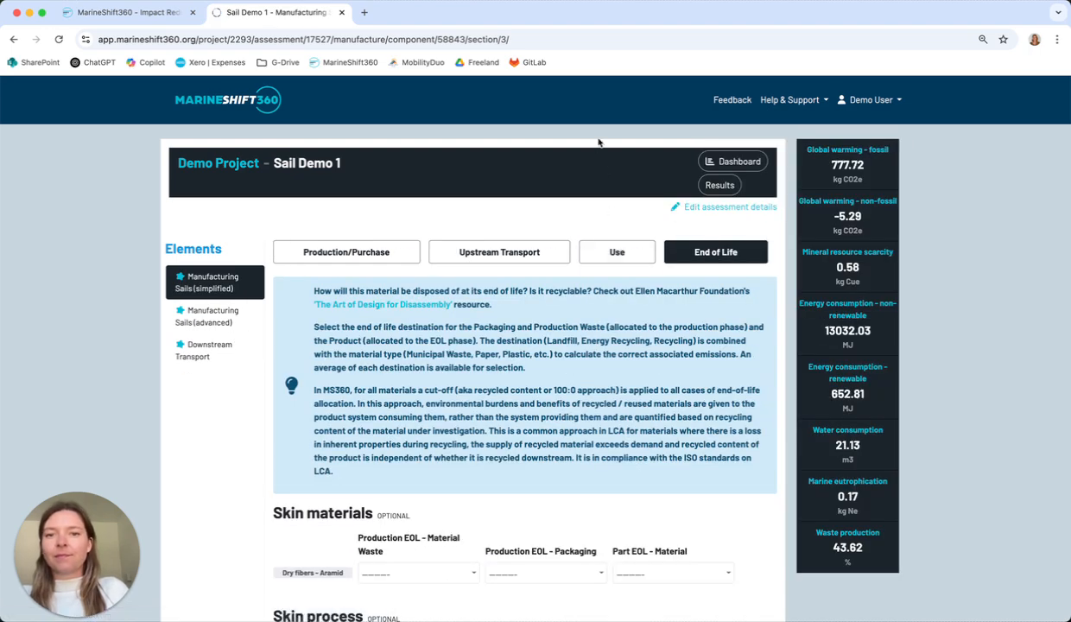
scroll(591, 432, down, 5)
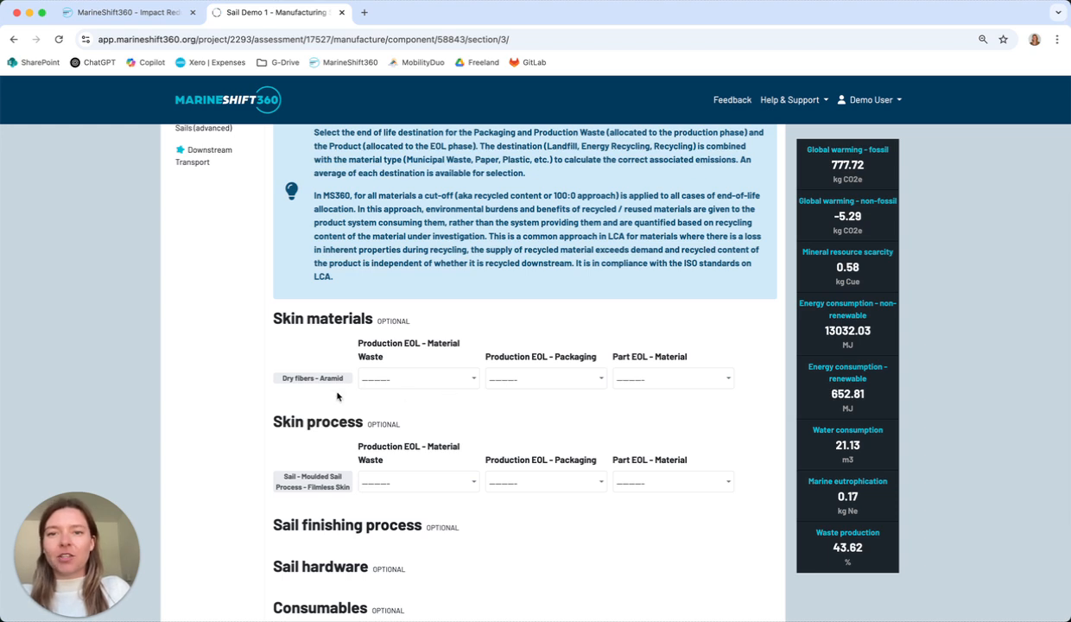
click(438, 378)
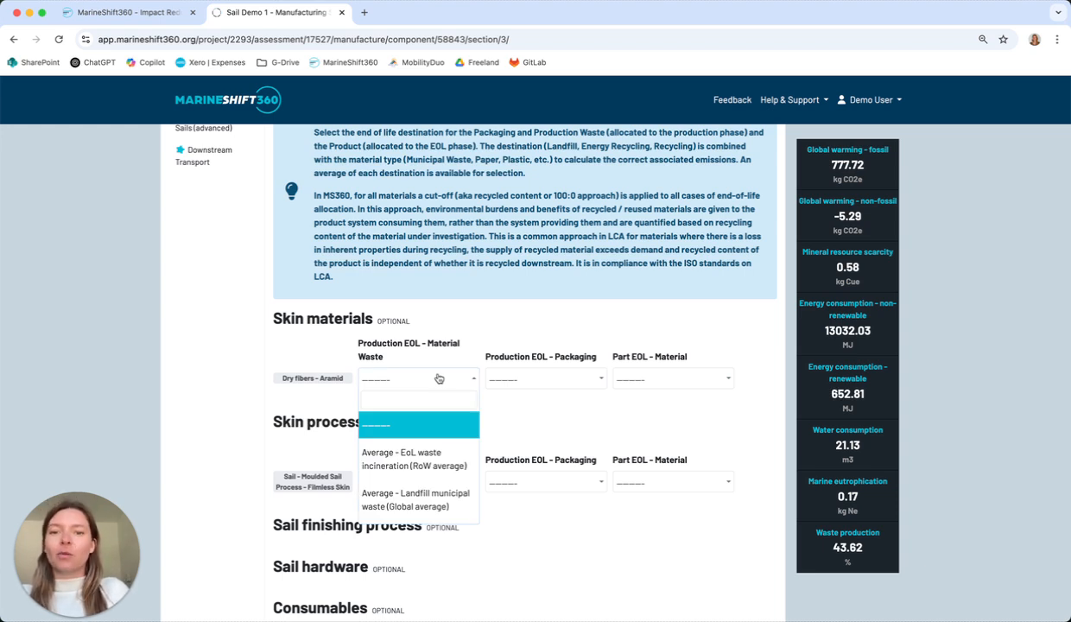
scroll(415, 425, down, 3)
click(415, 425)
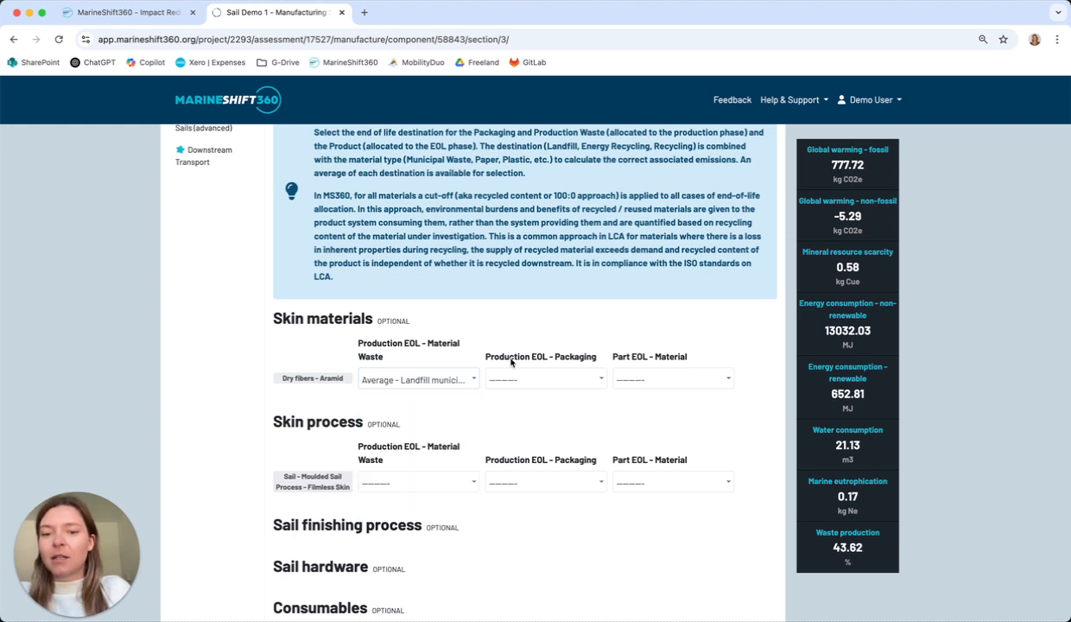
- Set the aramid fibers' production packaging and part material end of life to "Average - Recycling (100:0 allocation method)" and save the component
click(535, 375)
scroll(551, 455, down, 3)
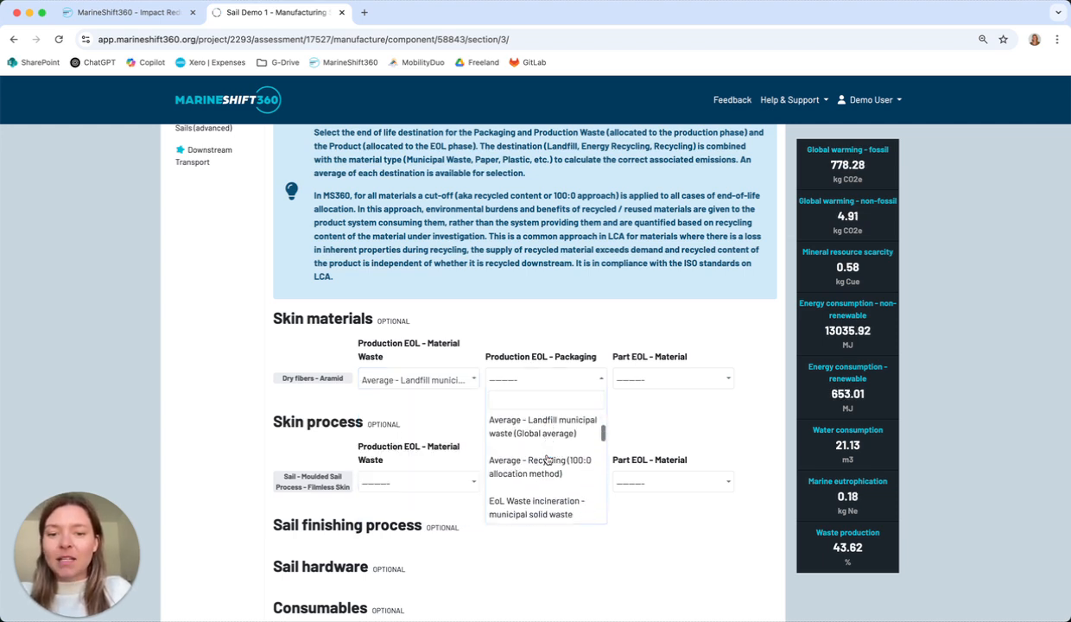
click(550, 455)
click(690, 379)
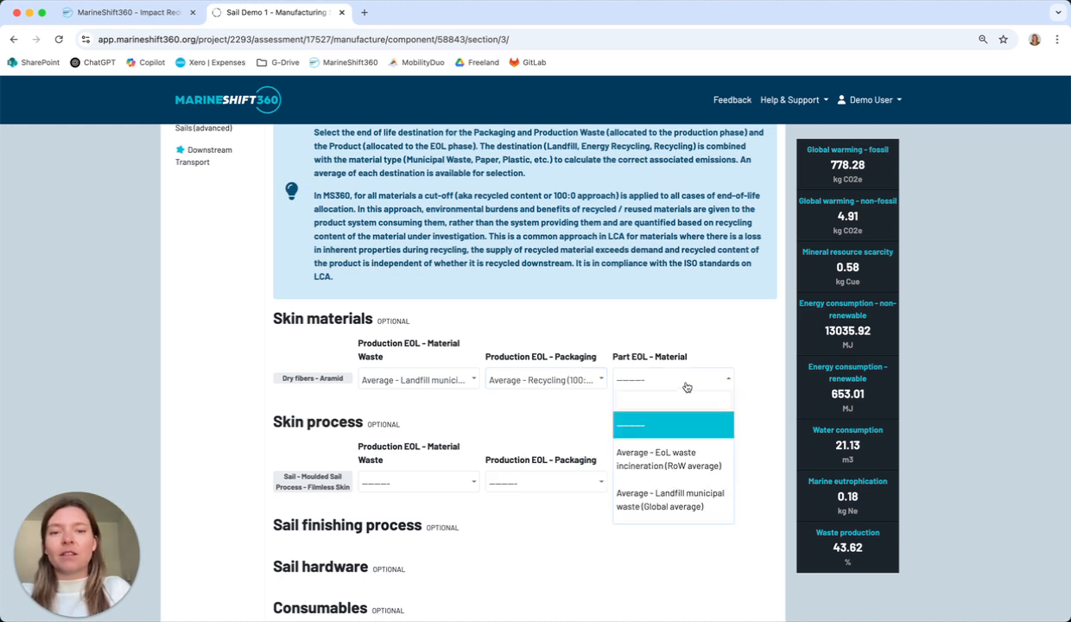
scroll(708, 432, down, 3)
click(671, 458)
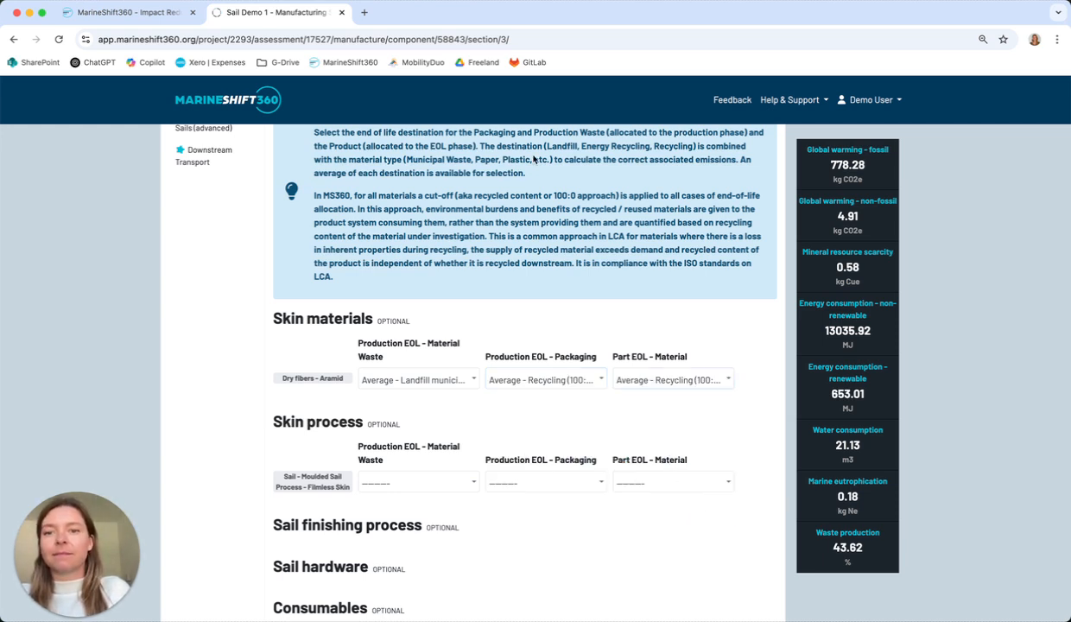
scroll(617, 482, down, 5)
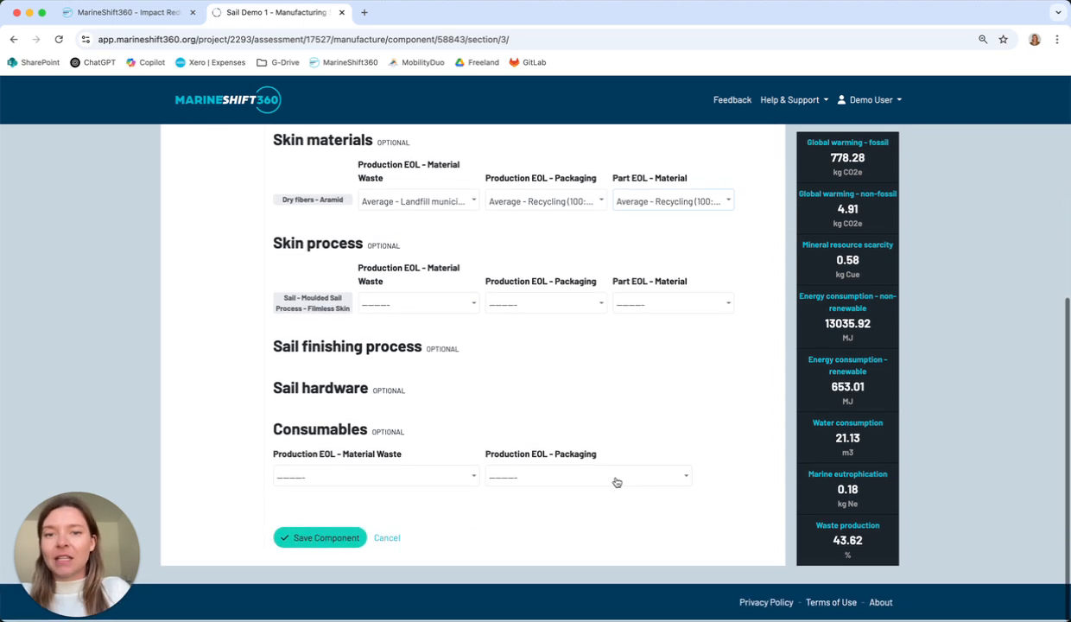
click(284, 540)
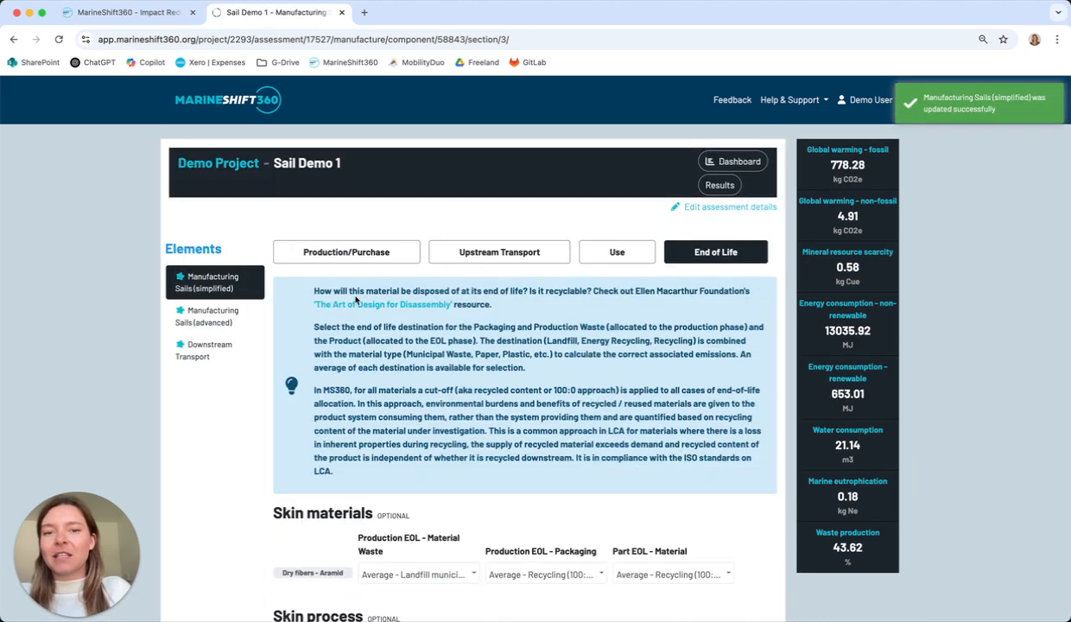
- Open the Manufacturing Sails (advanced) element and view its end-of-life and production/purchase sections
click(199, 313)
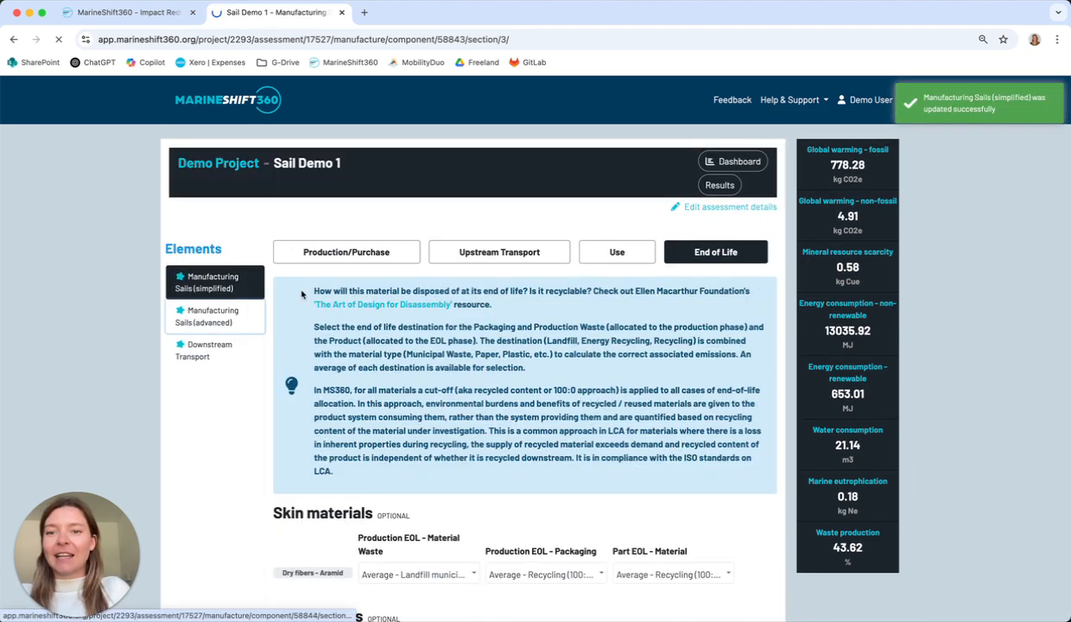
scroll(423, 373, down, 3)
scroll(414, 363, up, 2)
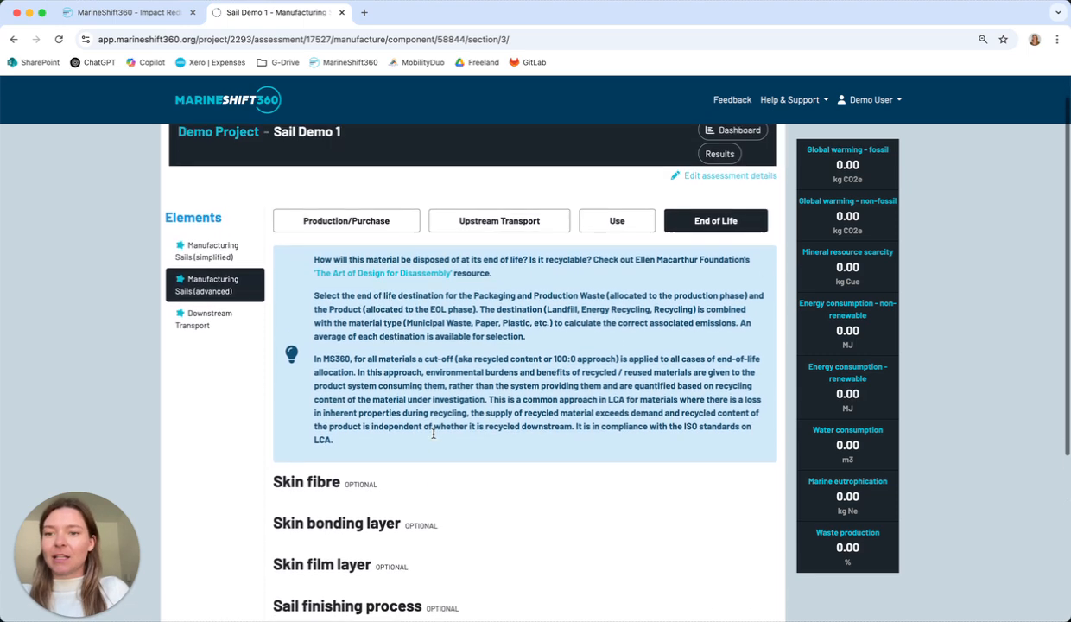
click(372, 232)
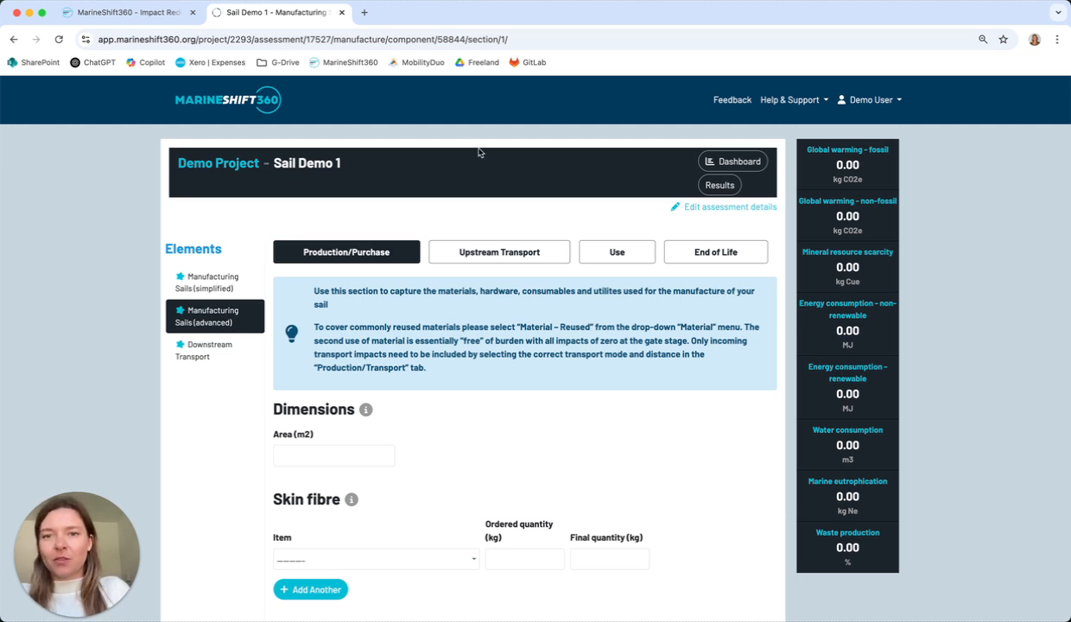
- Return to the Demo Project and look over its list of assessments
click(211, 164)
scroll(515, 221, down, 3)
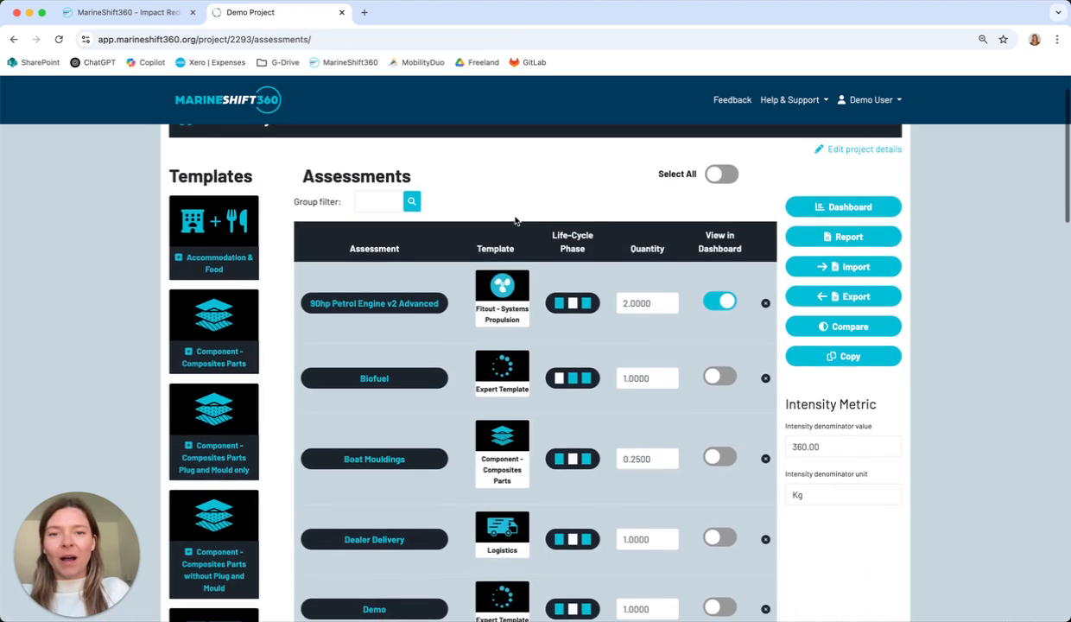
scroll(515, 221, up, 3)
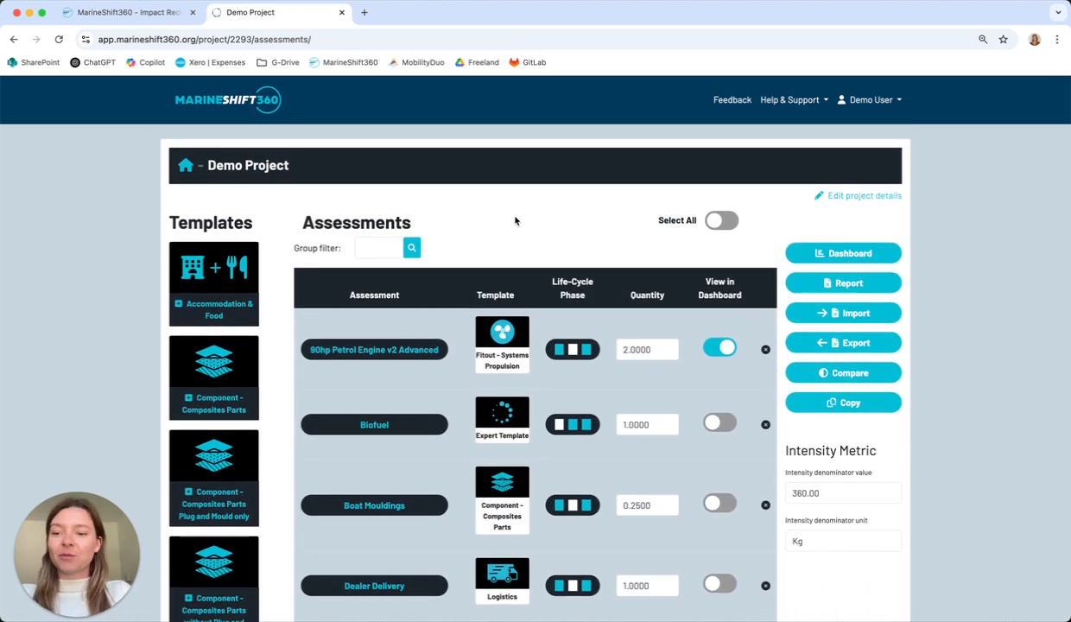